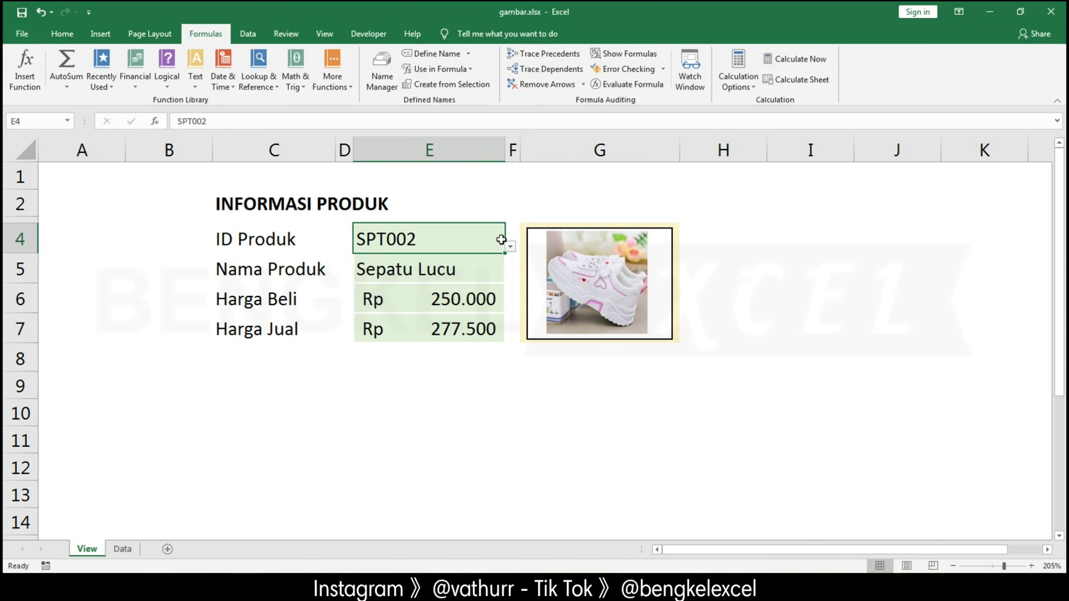
- Cycle the E4 product ID dropdown through SPT001, SPT003 and SPT002, ending on SPT003
{"action": "left_click", "coordinate": [511, 246]}
{"action": "left_click", "coordinate": [402, 262]}
{"action": "left_click", "coordinate": [510, 245]}
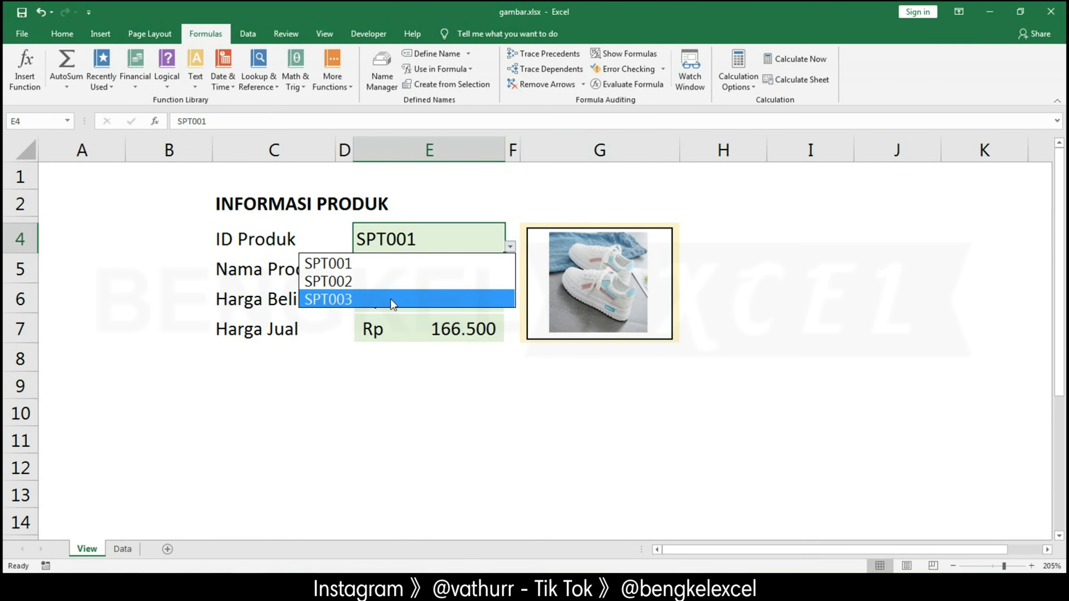
{"action": "left_click", "coordinate": [399, 299]}
{"action": "left_click", "coordinate": [511, 246]}
{"action": "left_click", "coordinate": [424, 277]}
{"action": "left_click", "coordinate": [510, 246]}
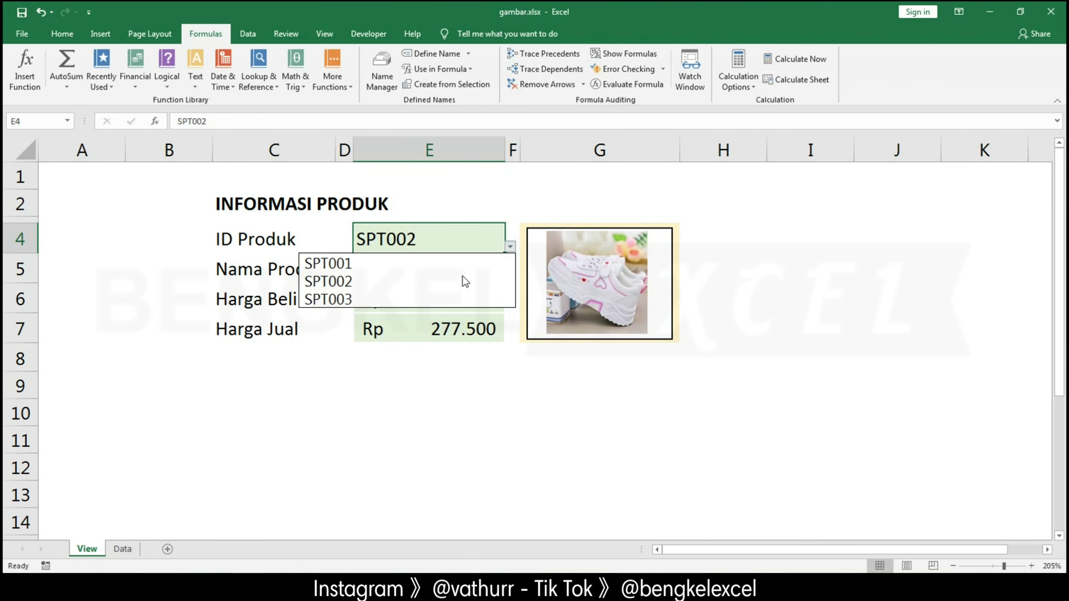
{"action": "left_click", "coordinate": [402, 263]}
{"action": "left_click", "coordinate": [511, 247]}
{"action": "left_click", "coordinate": [421, 278]}
{"action": "left_click", "coordinate": [510, 246]}
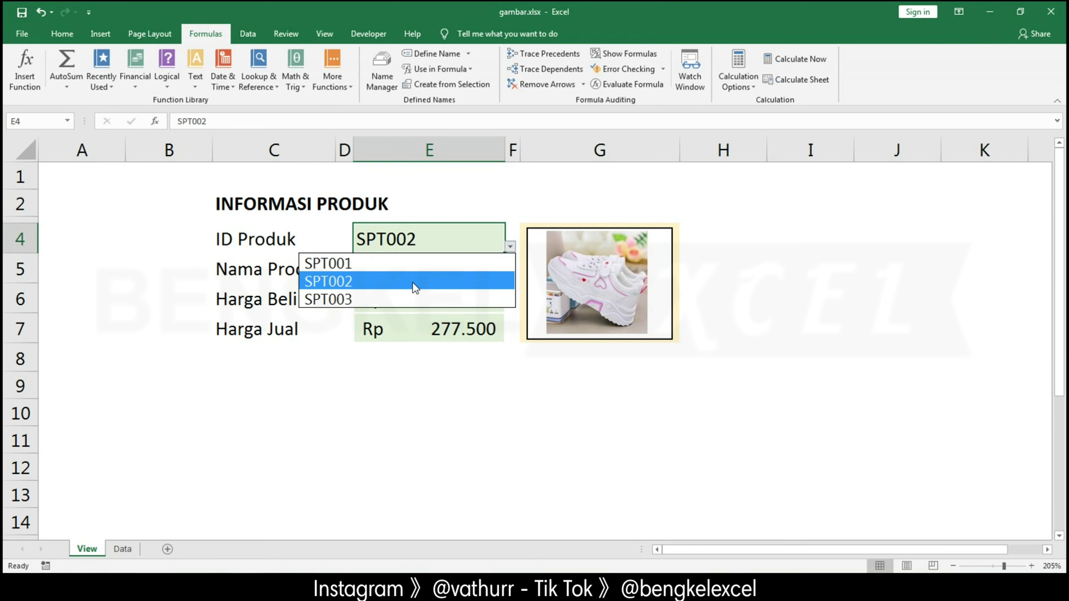
{"action": "left_click", "coordinate": [400, 299]}
{"action": "left_click", "coordinate": [511, 247]}
{"action": "left_click", "coordinate": [401, 262]}
{"action": "left_click", "coordinate": [510, 246]}
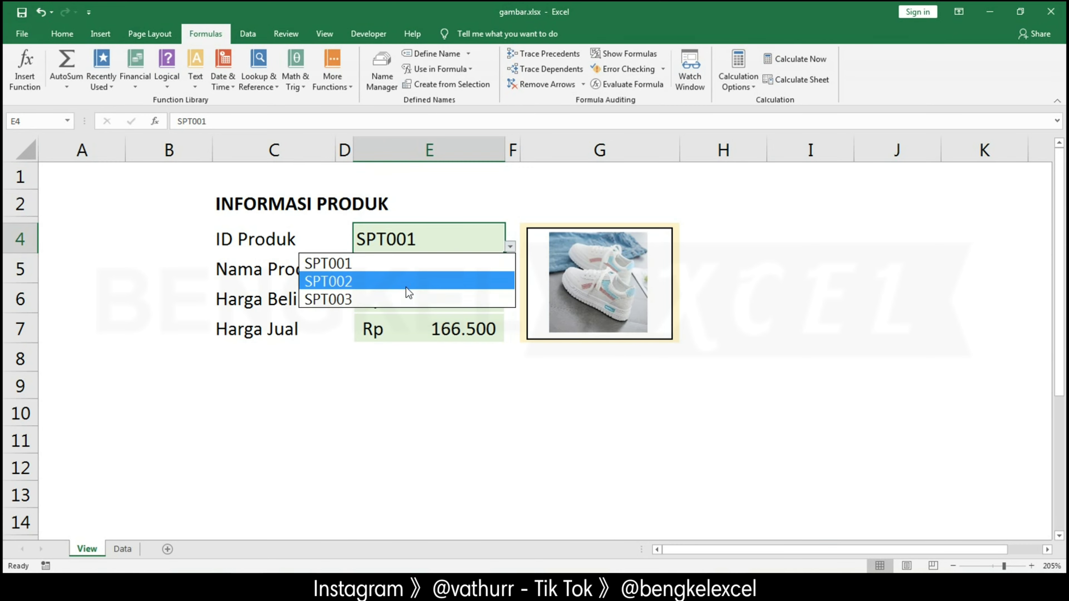
{"action": "left_click", "coordinate": [405, 279]}
{"action": "left_click", "coordinate": [510, 246]}
{"action": "left_click", "coordinate": [400, 299]}
{"action": "left_click", "coordinate": [516, 413]}
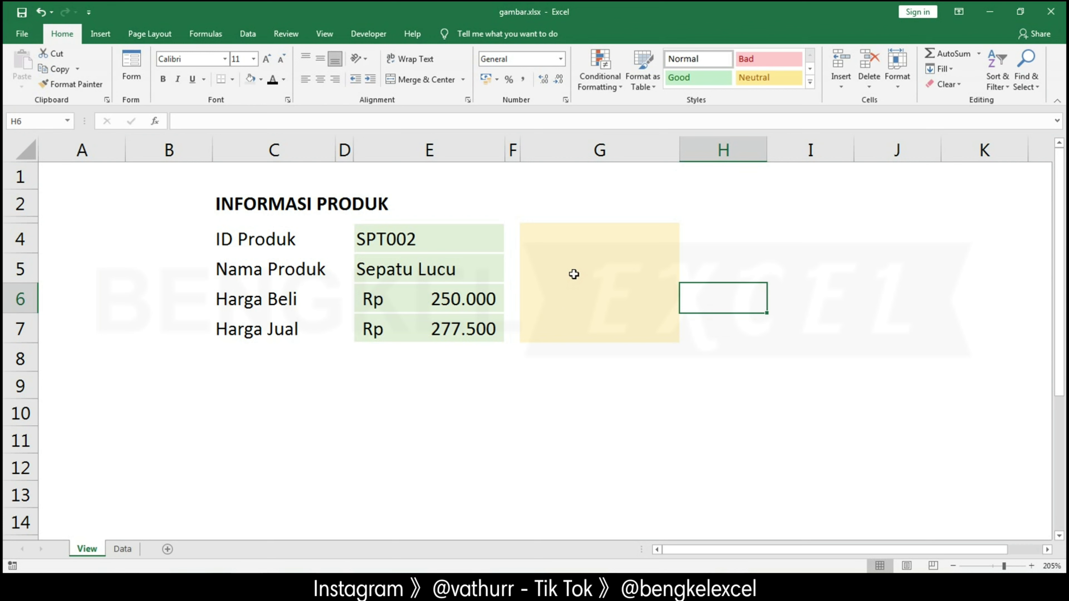
- Select cell G4 beside the SPT002 details as the picture's location
{"action": "left_click", "coordinate": [543, 251]}
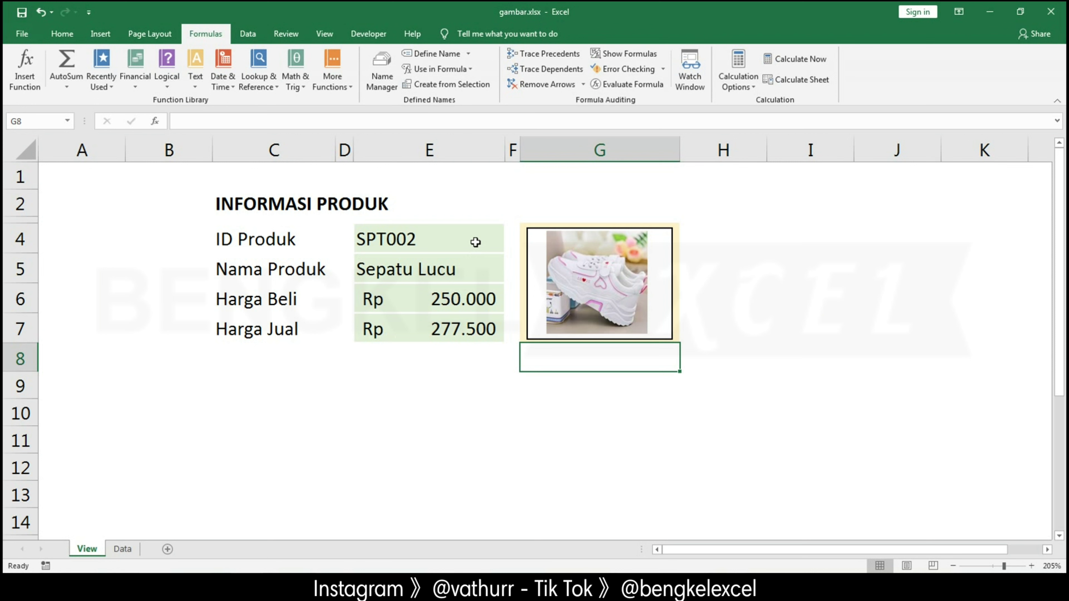
- Demonstrate the E4 dropdown again, switching between SPT001, SPT002 and SPT003
{"action": "left_click", "coordinate": [475, 243]}
{"action": "left_click", "coordinate": [510, 248]}
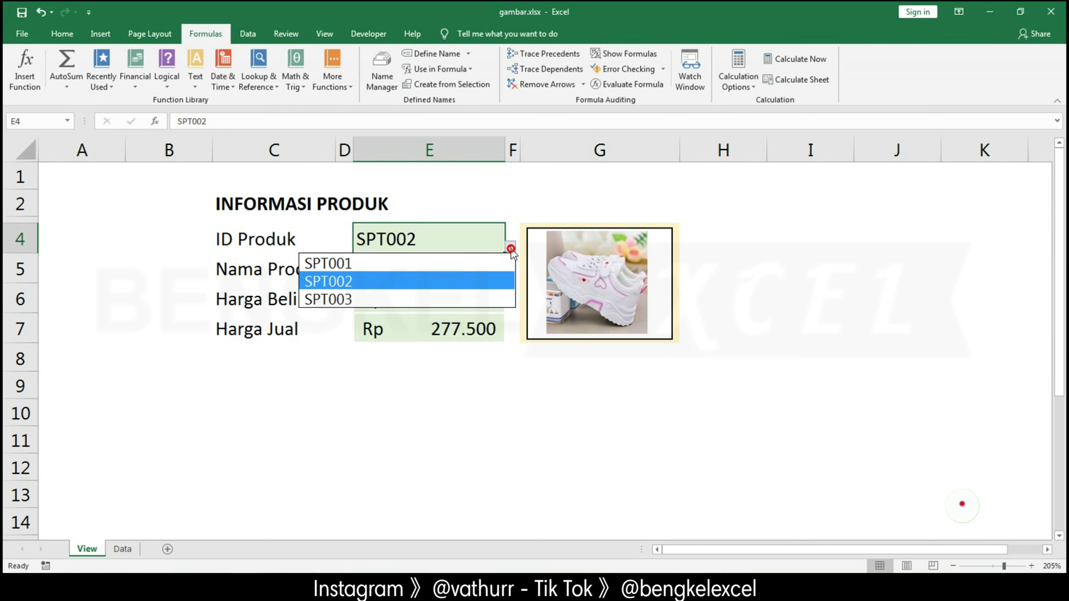
{"action": "left_click", "coordinate": [404, 264]}
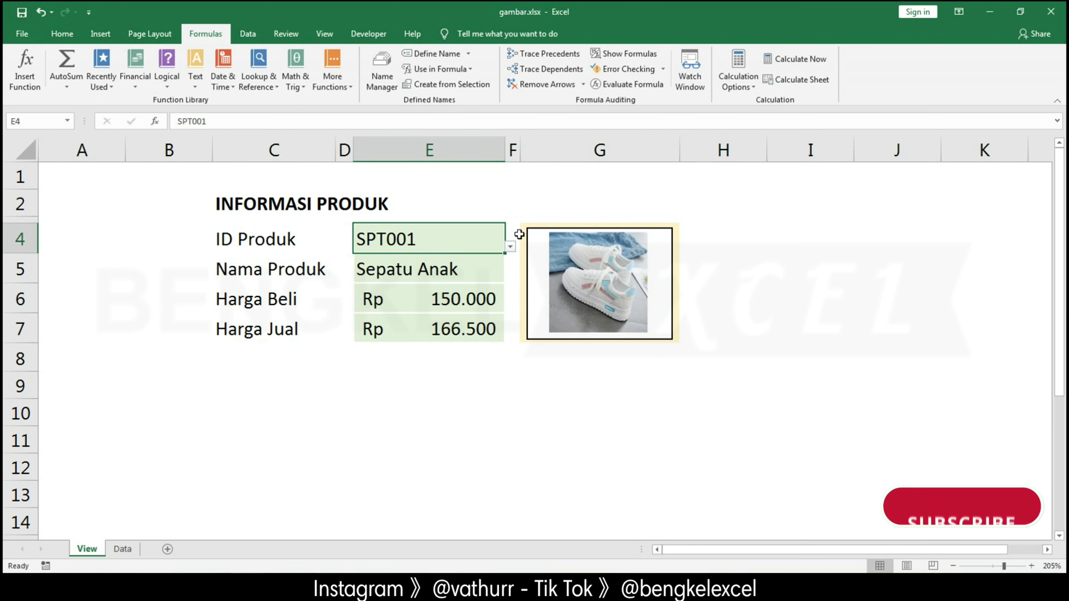
{"action": "left_click", "coordinate": [510, 248]}
{"action": "left_click", "coordinate": [404, 299]}
{"action": "left_click", "coordinate": [506, 249]}
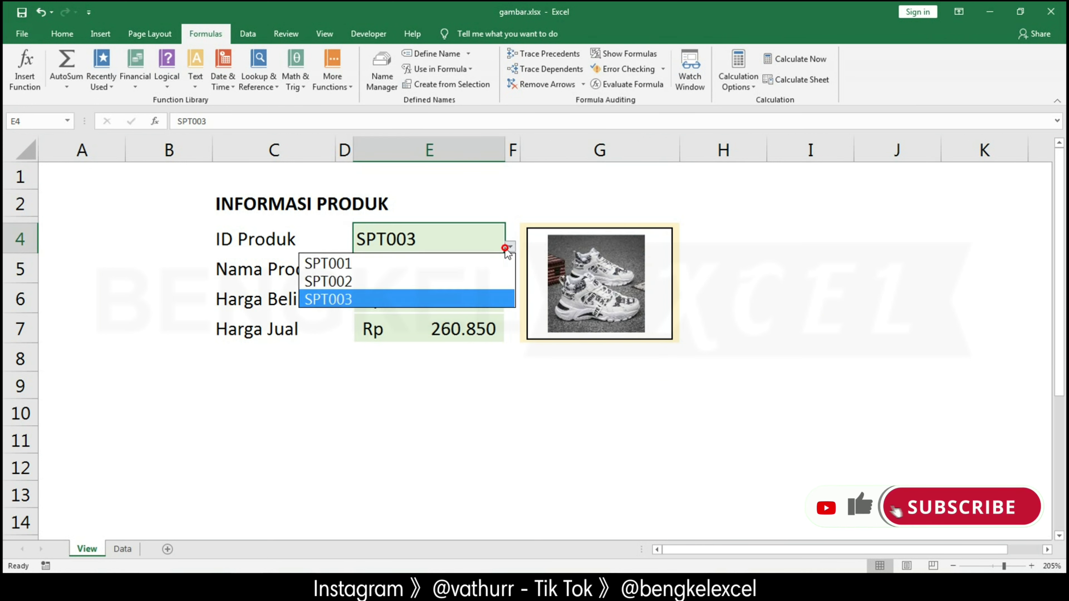
{"action": "left_click", "coordinate": [410, 282]}
{"action": "left_click", "coordinate": [510, 246]}
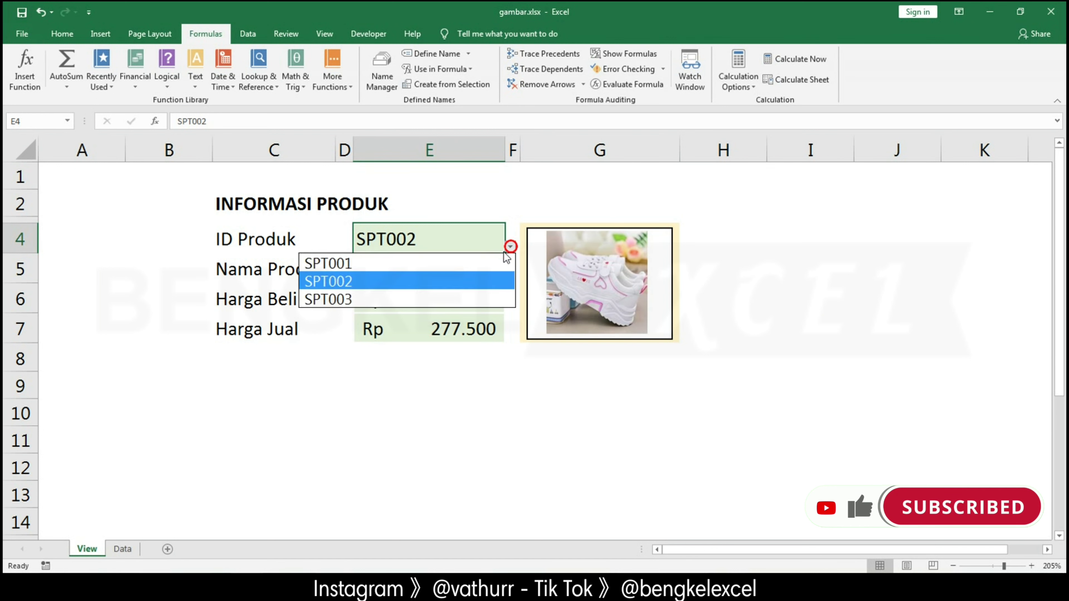
{"action": "left_click", "coordinate": [416, 263]}
{"action": "left_click", "coordinate": [510, 246]}
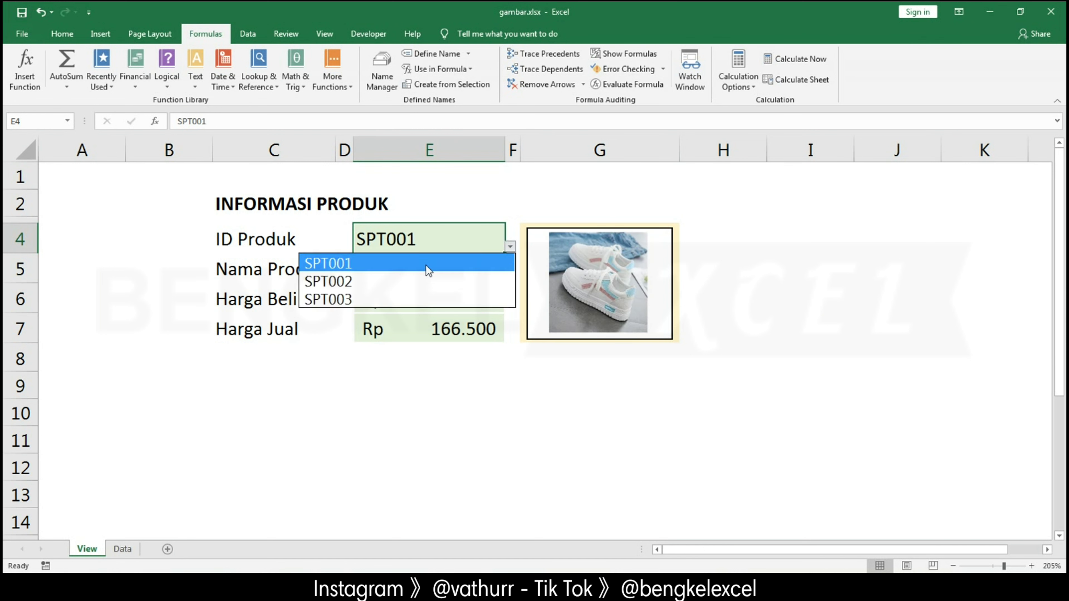
{"action": "left_click", "coordinate": [421, 281]}
{"action": "left_click", "coordinate": [510, 246]}
{"action": "left_click", "coordinate": [412, 299]}
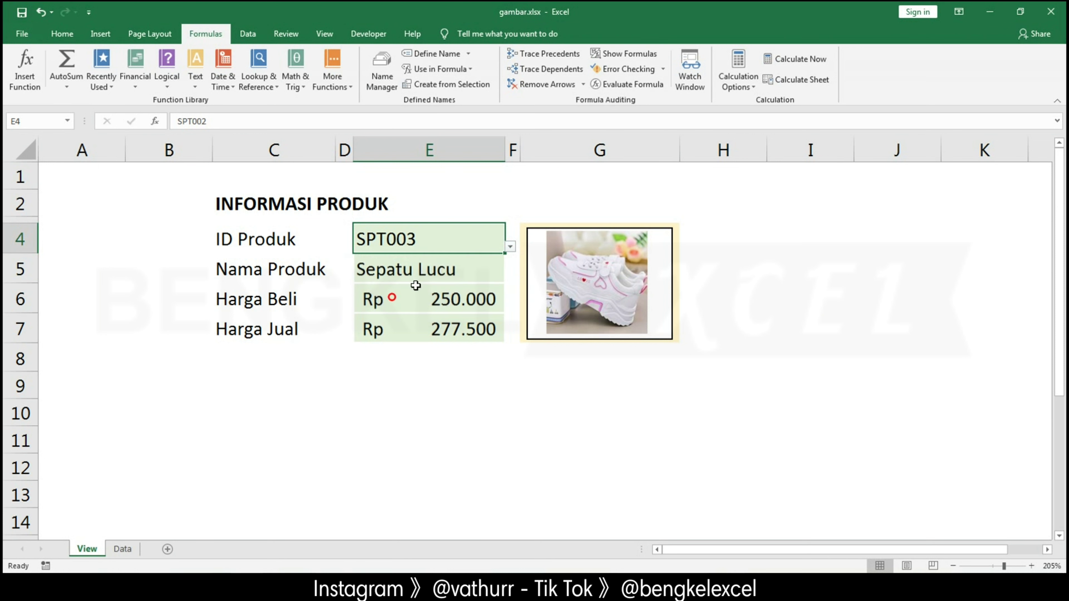
{"action": "left_click", "coordinate": [510, 247]}
{"action": "left_click", "coordinate": [436, 263]}
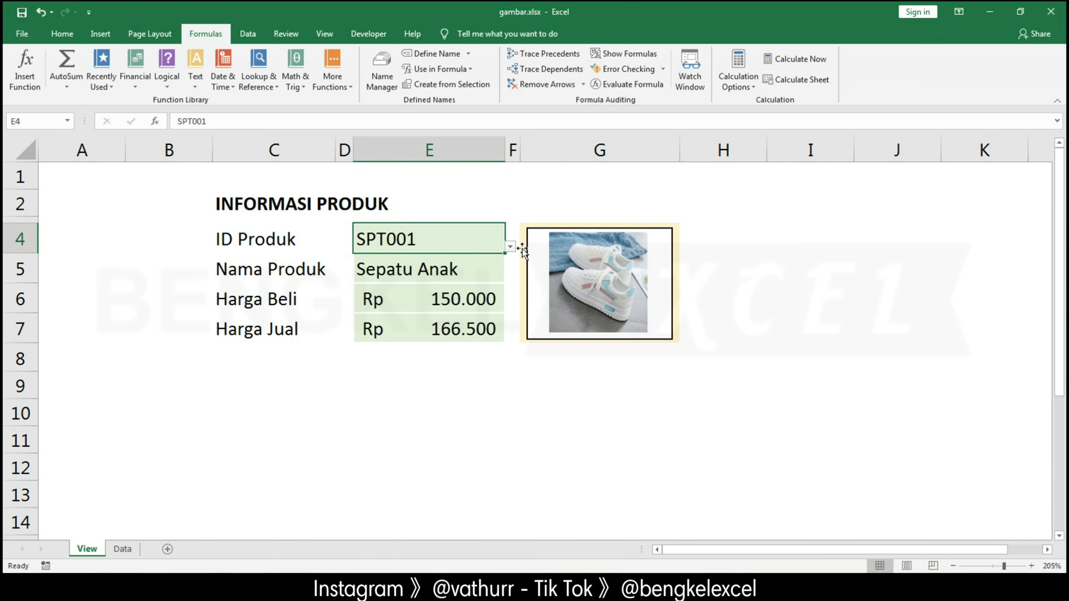
{"action": "left_click", "coordinate": [510, 246]}
{"action": "left_click", "coordinate": [415, 280]}
{"action": "left_click", "coordinate": [510, 247]}
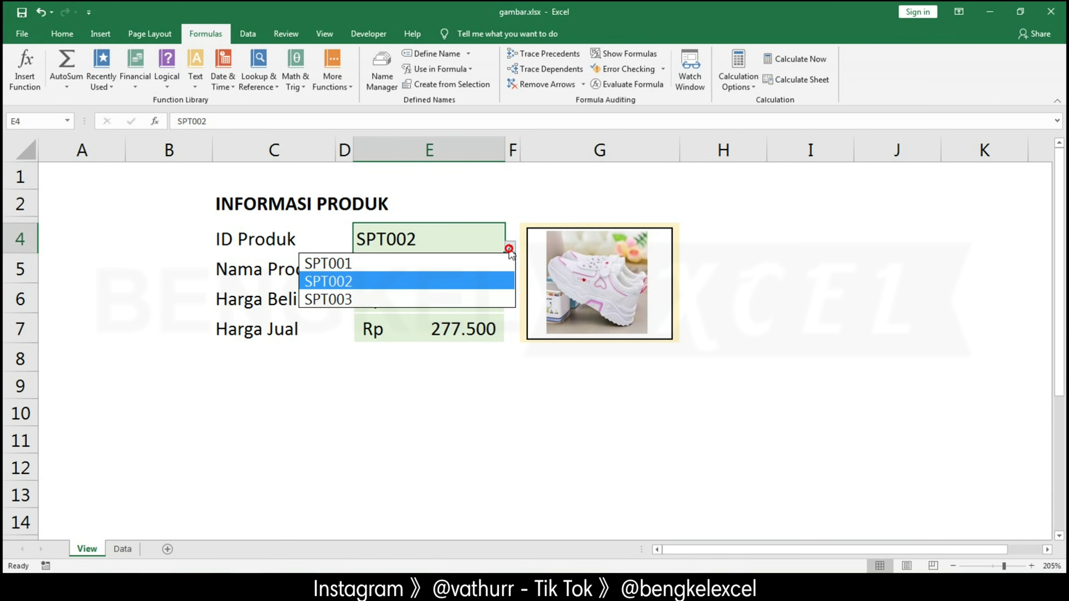
{"action": "left_click", "coordinate": [404, 296]}
{"action": "left_click", "coordinate": [513, 412]}
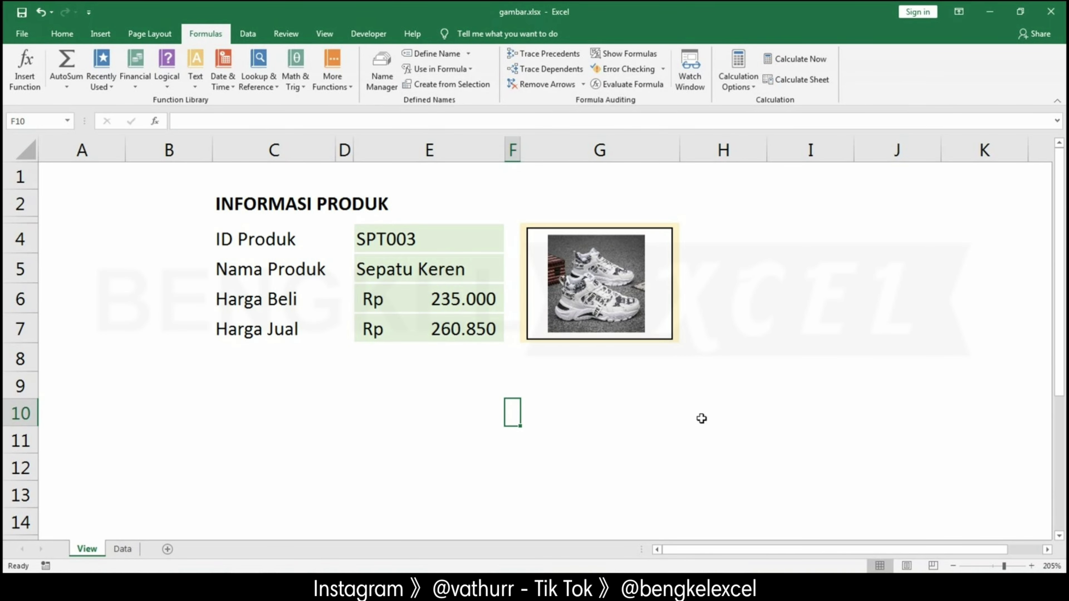
- Select G7 in the picture area, then go to the Data sheet
{"action": "left_click", "coordinate": [543, 297]}
{"action": "left_click", "coordinate": [549, 327]}
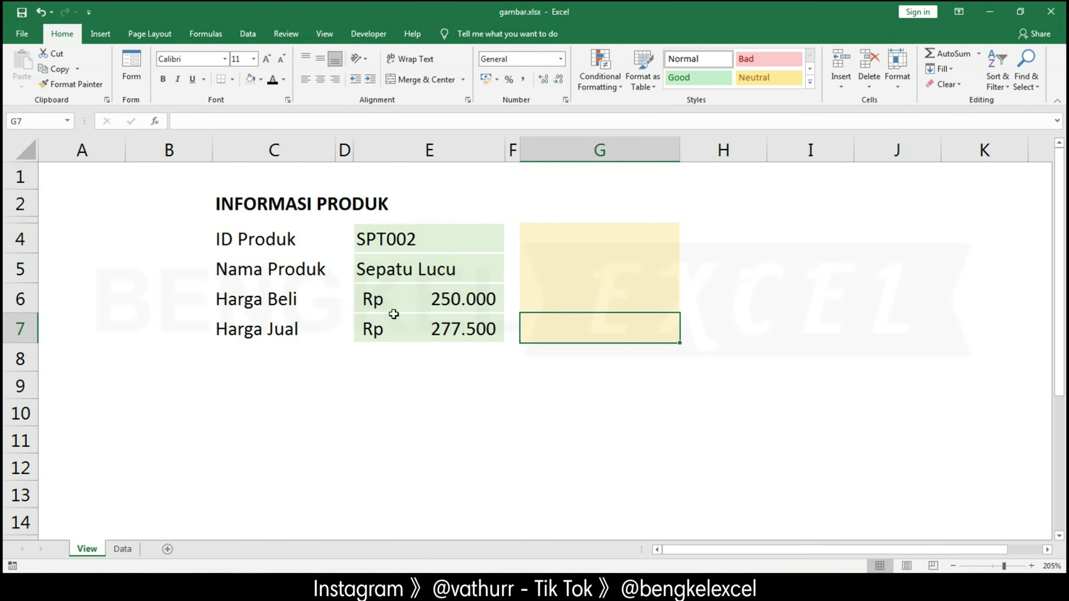
{"action": "left_click", "coordinate": [122, 548]}
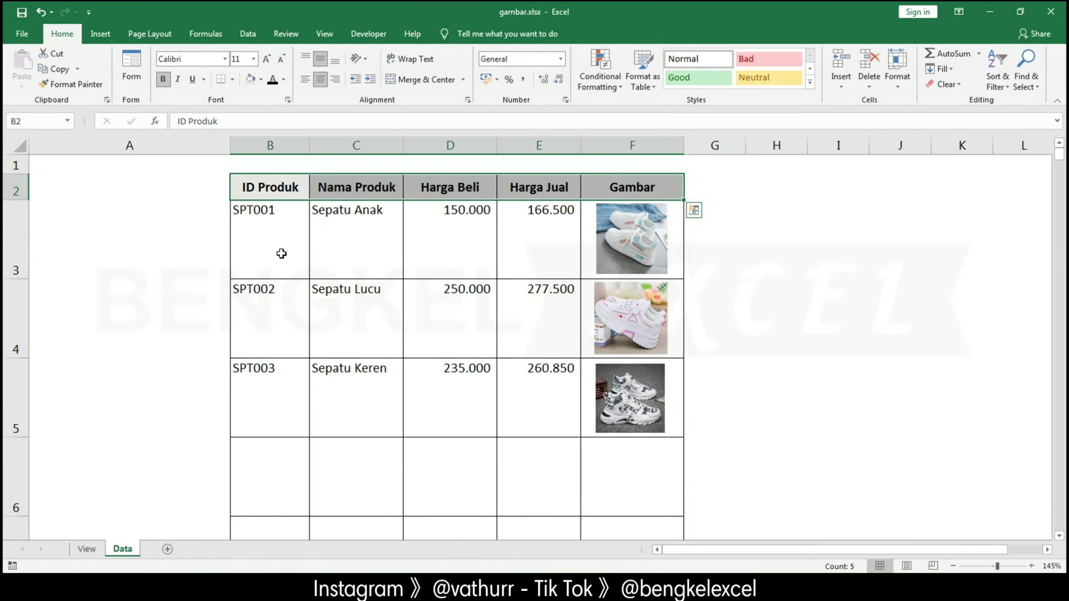
- Copy Data sheet cell F3 with the SPT001 shoe picture and return to the View sheet
{"action": "left_click", "coordinate": [327, 232]}
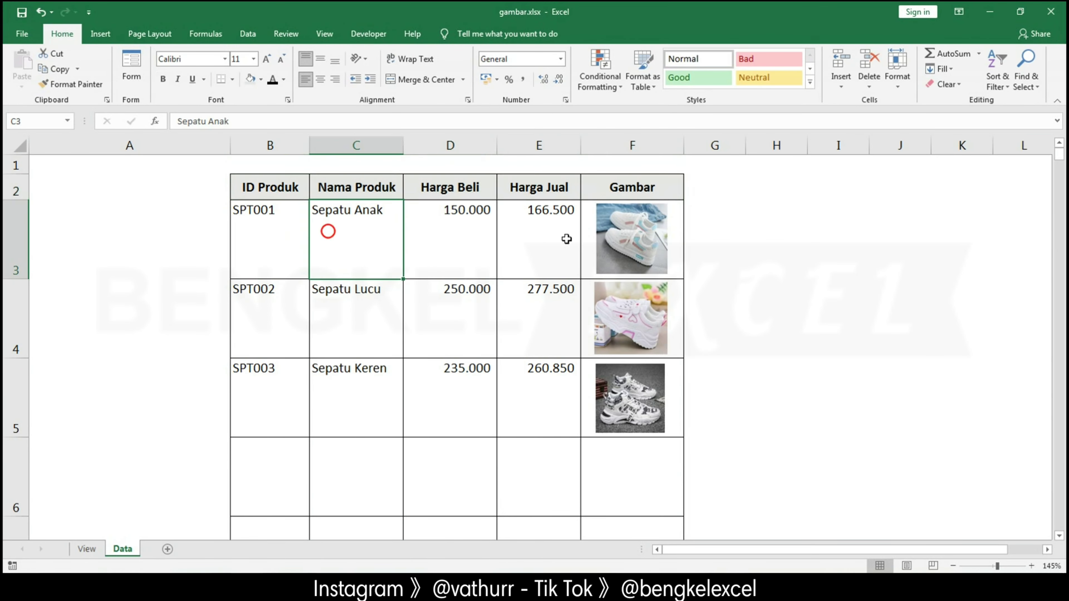
{"action": "left_click", "coordinate": [588, 224]}
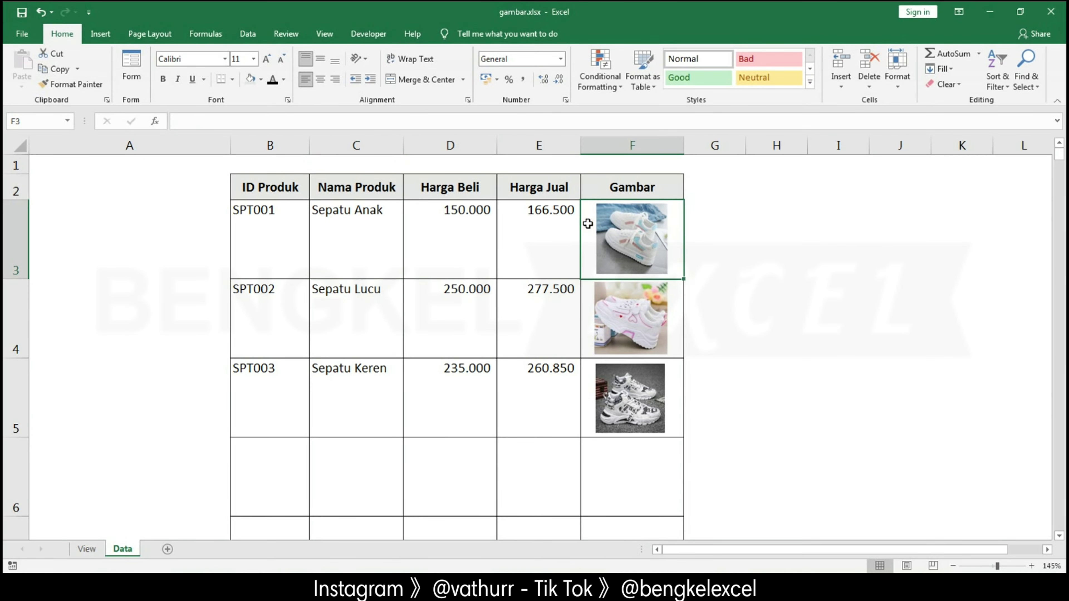
{"action": "right_click", "coordinate": [588, 223]}
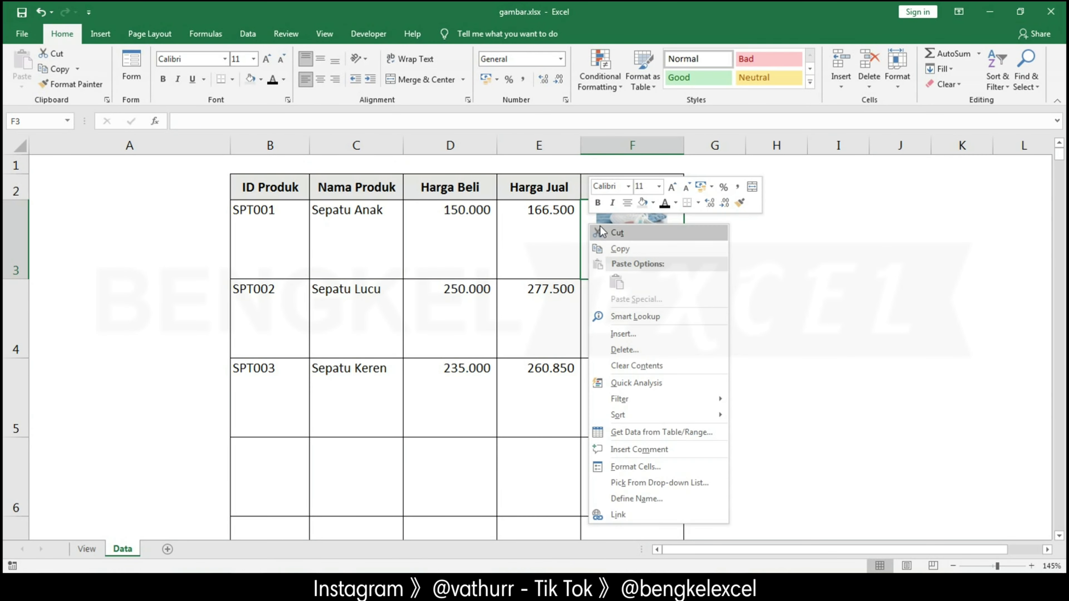
{"action": "left_click", "coordinate": [616, 248]}
{"action": "left_click", "coordinate": [94, 549]}
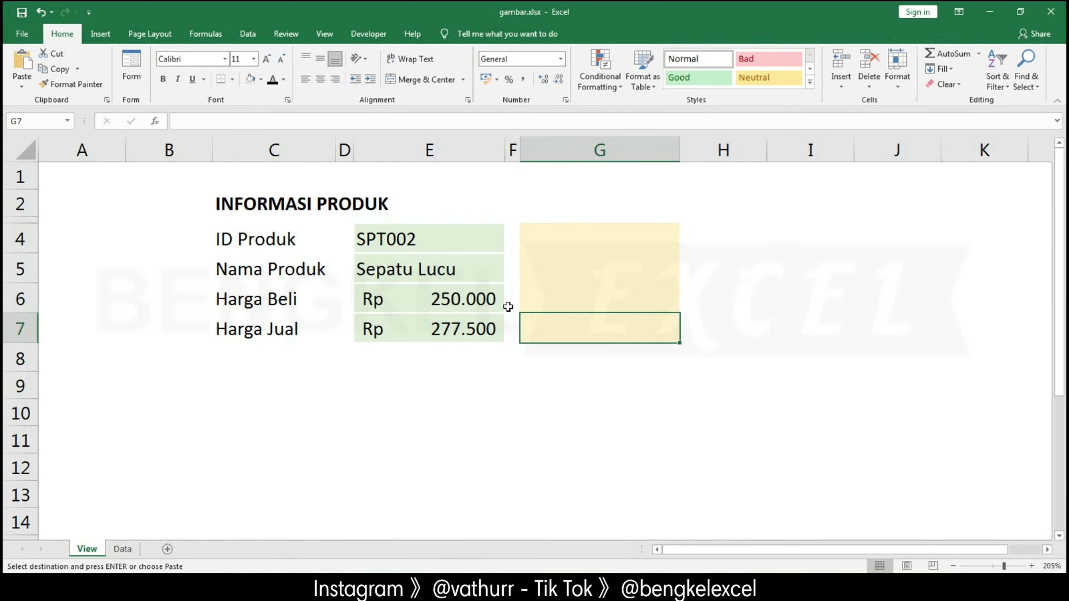
- Paste the copied F3 image at G4 as a linked picture and drag it into the yellow box
{"action": "left_click", "coordinate": [551, 233]}
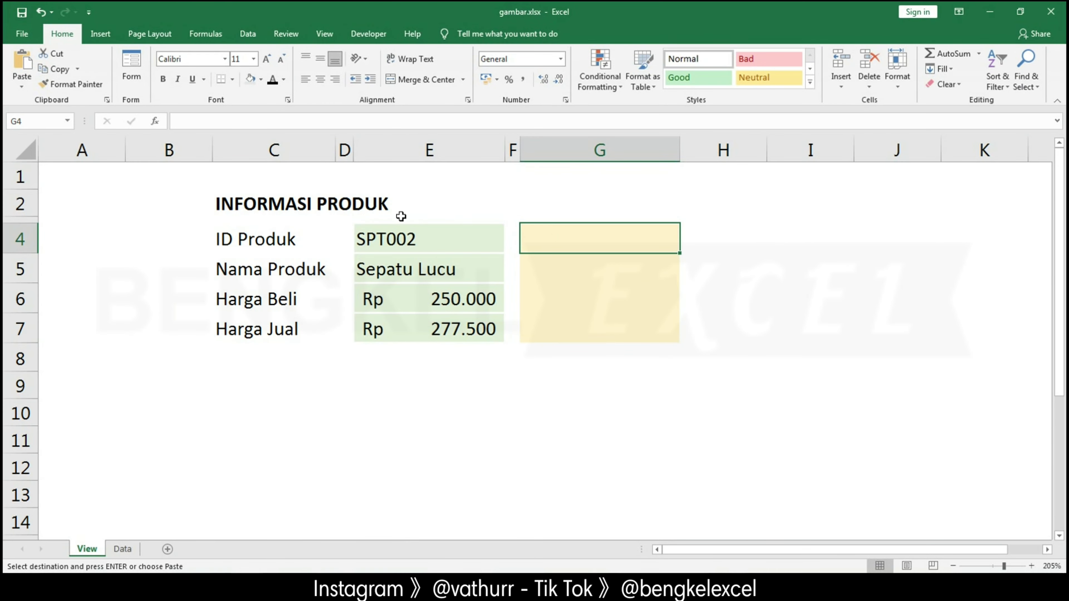
{"action": "left_click", "coordinate": [22, 88]}
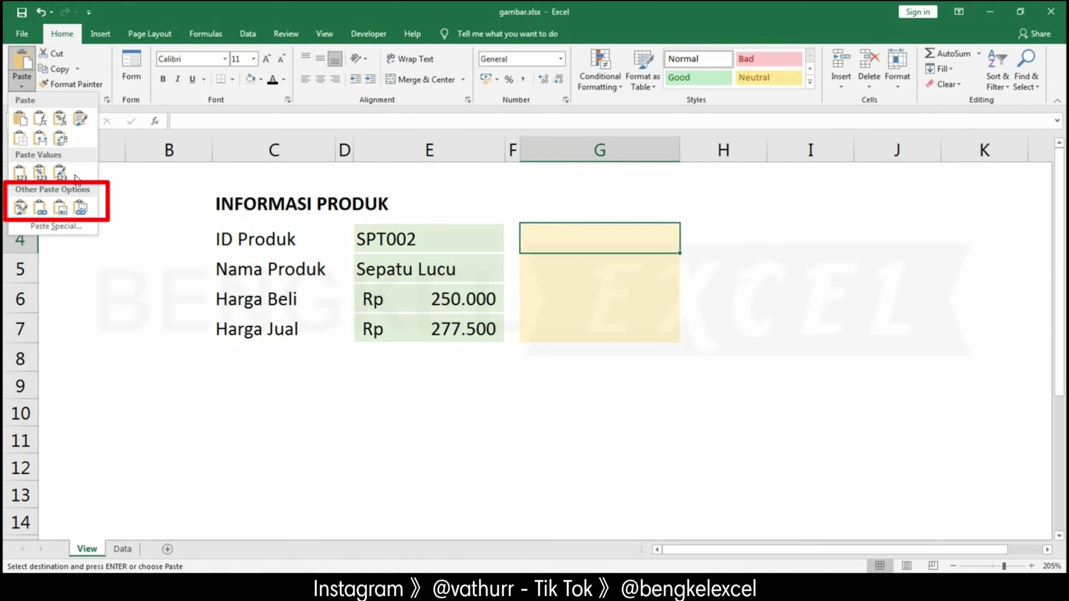
{"action": "left_click", "coordinate": [79, 208]}
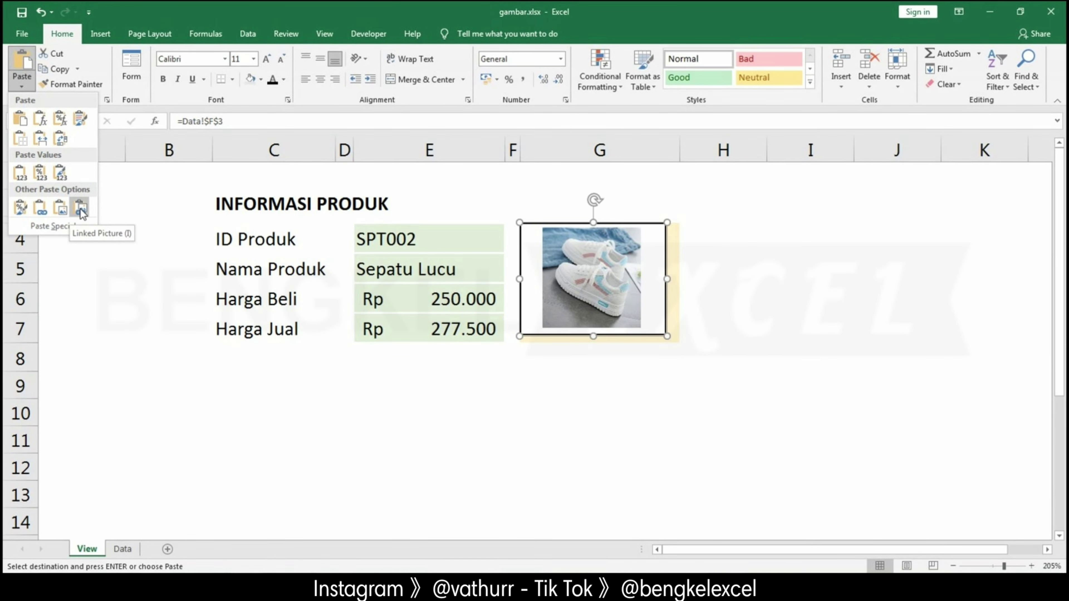
{"action": "left_click", "coordinate": [80, 207]}
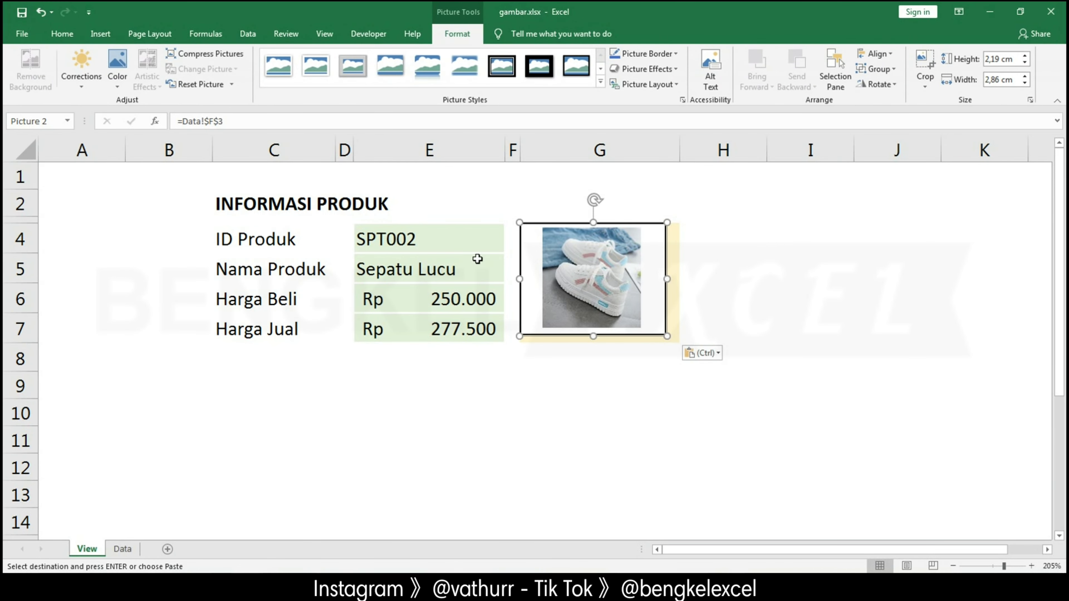
{"action": "left_click_drag", "start_coordinate": [577, 263], "coordinate": [589, 268]}
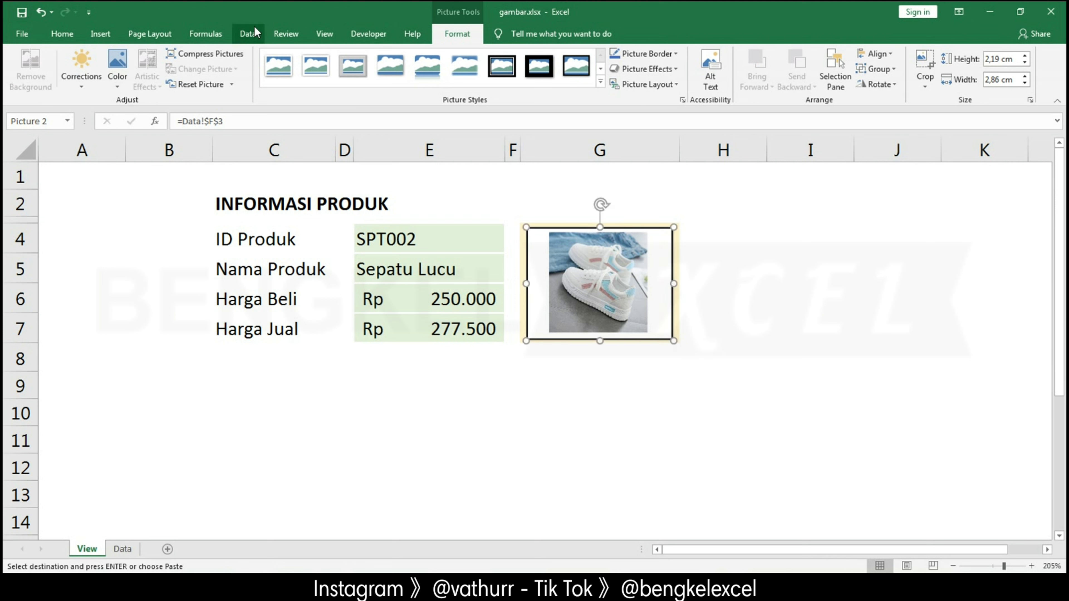
- Open the New Name dialog via Formulas > Define Name and move it off the picture
{"action": "left_click", "coordinate": [199, 34]}
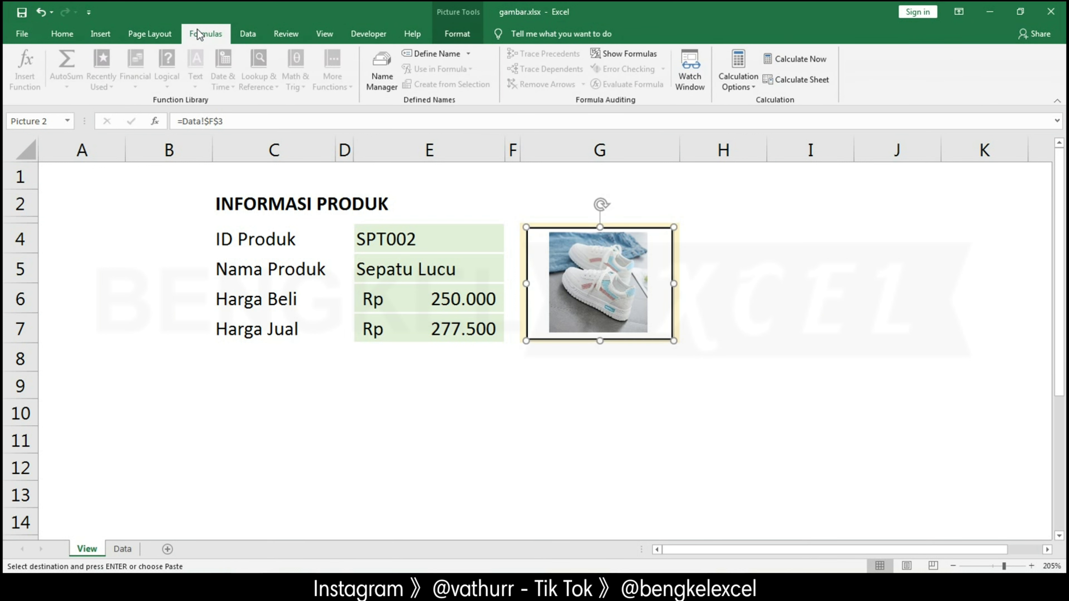
{"action": "left_click", "coordinate": [467, 55]}
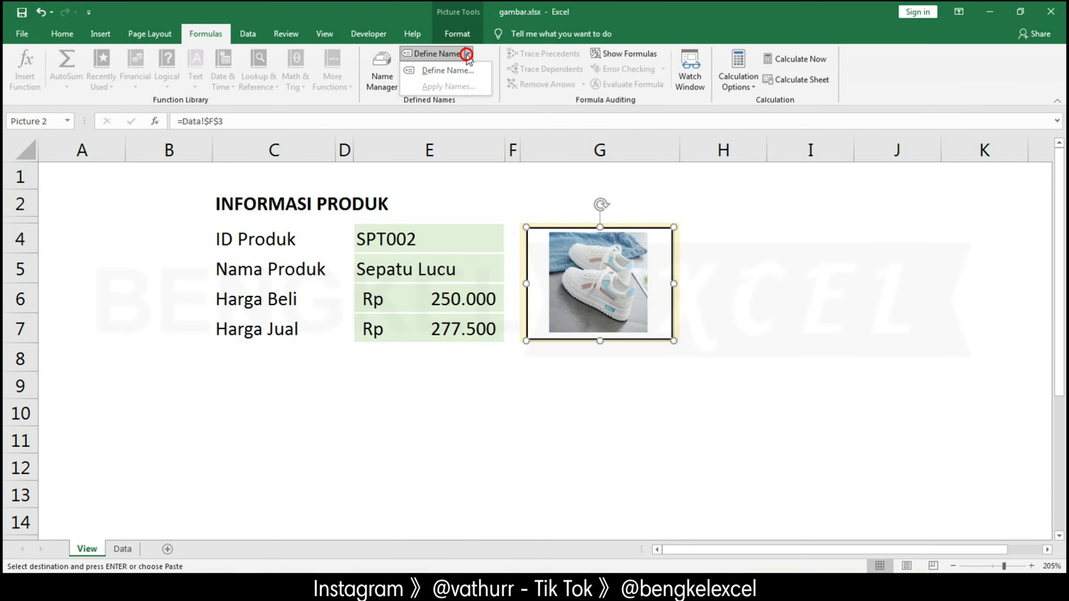
{"action": "left_click", "coordinate": [454, 71]}
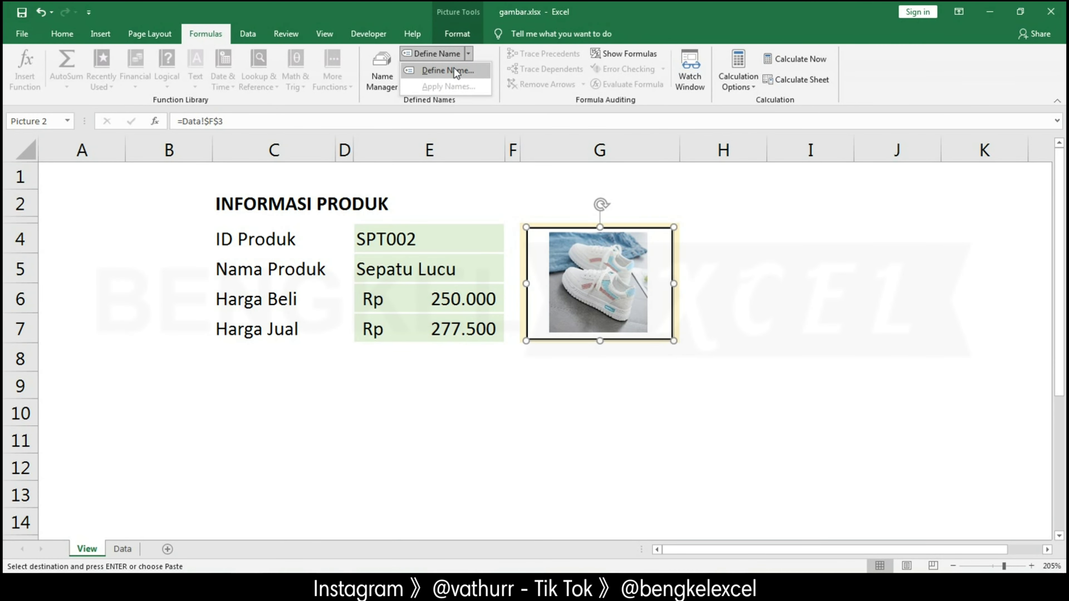
{"action": "left_click_drag", "start_coordinate": [587, 291], "coordinate": [261, 354]}
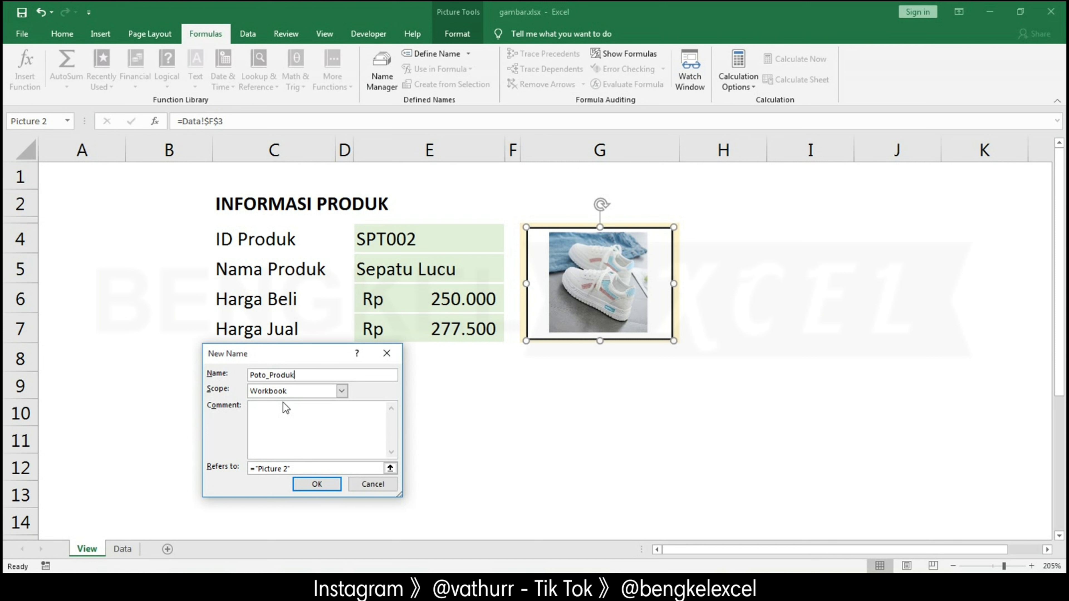
- Replace the Picture 2 reference in Refers to with the start of an INDEX formula
{"action": "left_click_drag", "start_coordinate": [296, 352], "coordinate": [318, 209]}
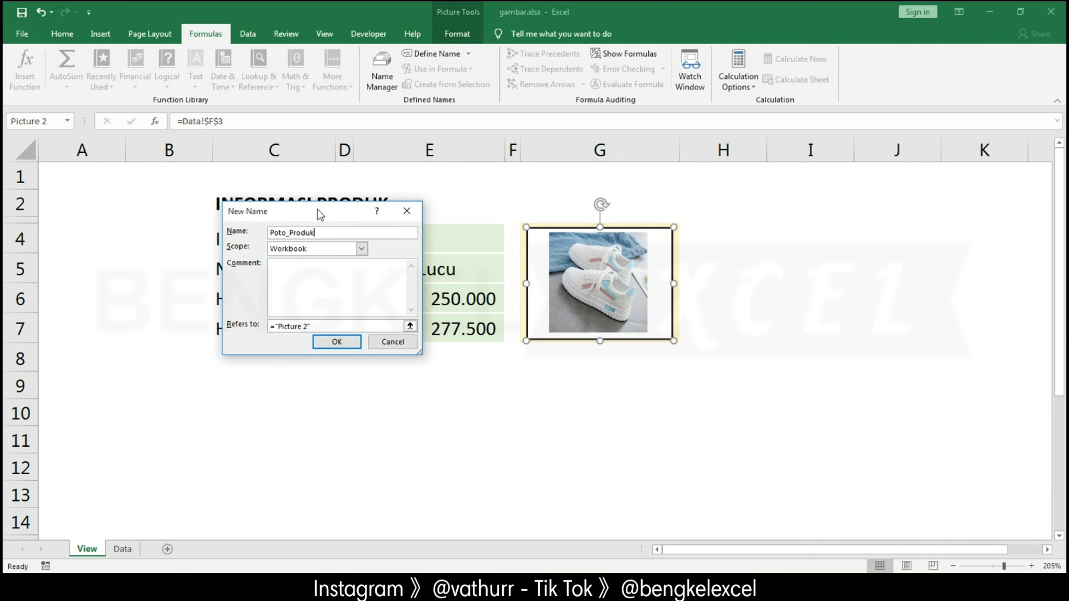
{"action": "left_click", "coordinate": [278, 325]}
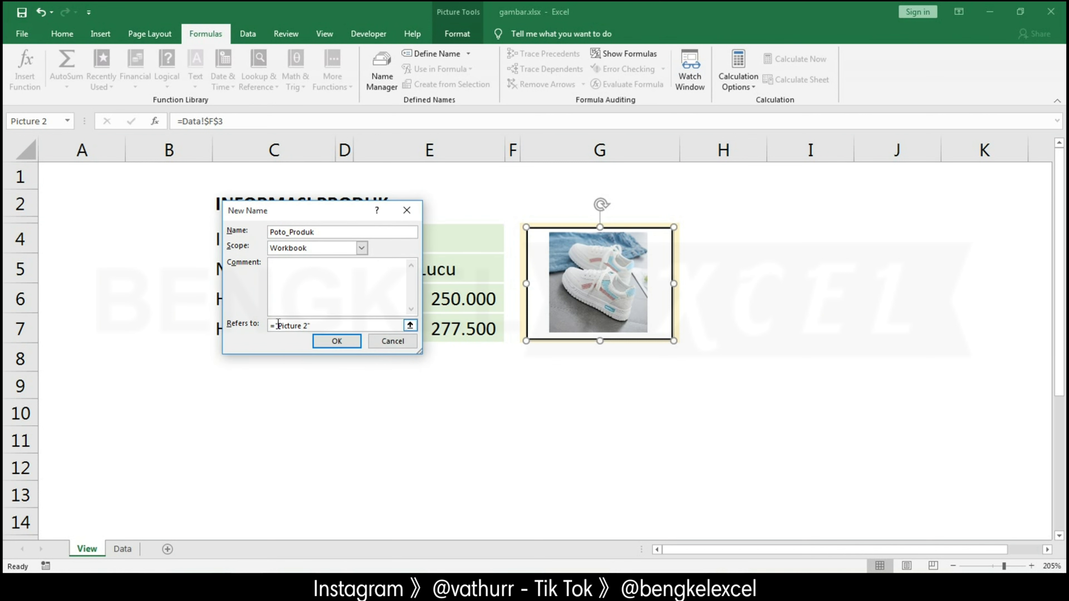
{"action": "left_click_drag", "start_coordinate": [275, 325], "coordinate": [367, 326]}
{"action": "key", "text": "BackSpace"}
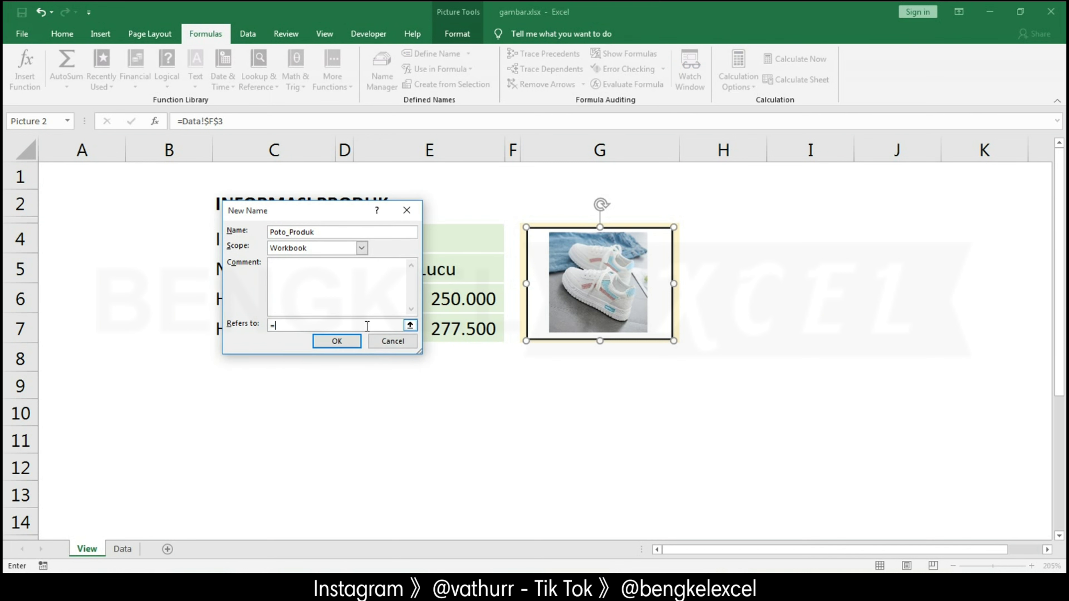
{"action": "type", "text": "IN"}
{"action": "type", "text": "DEX("}
- Set Data!$F$3:$F$6 as the INDEX range and begin the MATCH function
{"action": "left_click", "coordinate": [134, 550]}
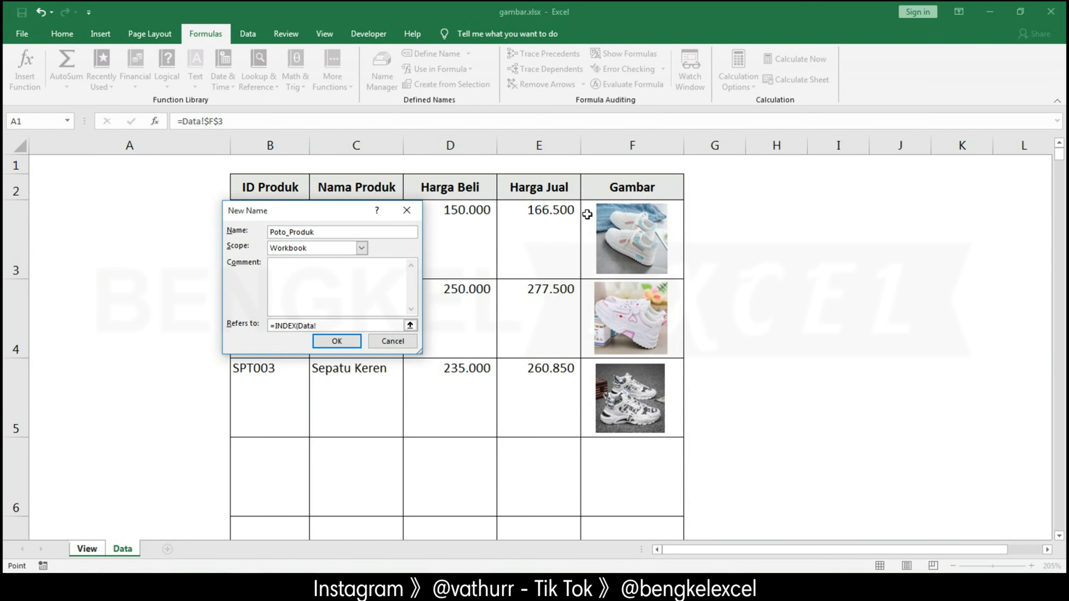
{"action": "left_click_drag", "start_coordinate": [587, 215], "coordinate": [601, 374]}
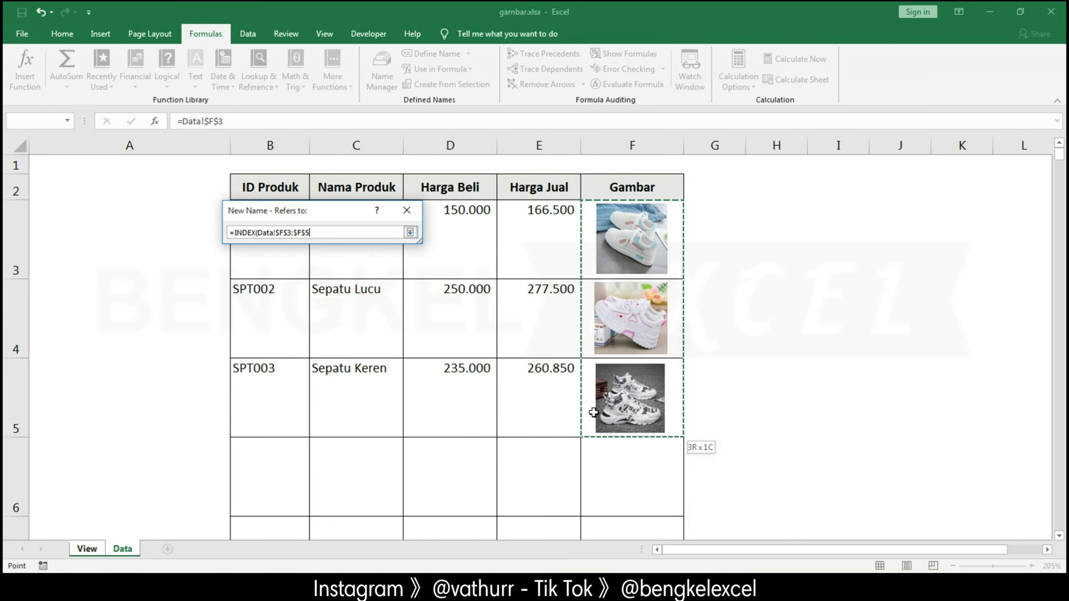
{"action": "left_click_drag", "start_coordinate": [602, 374], "coordinate": [595, 482]}
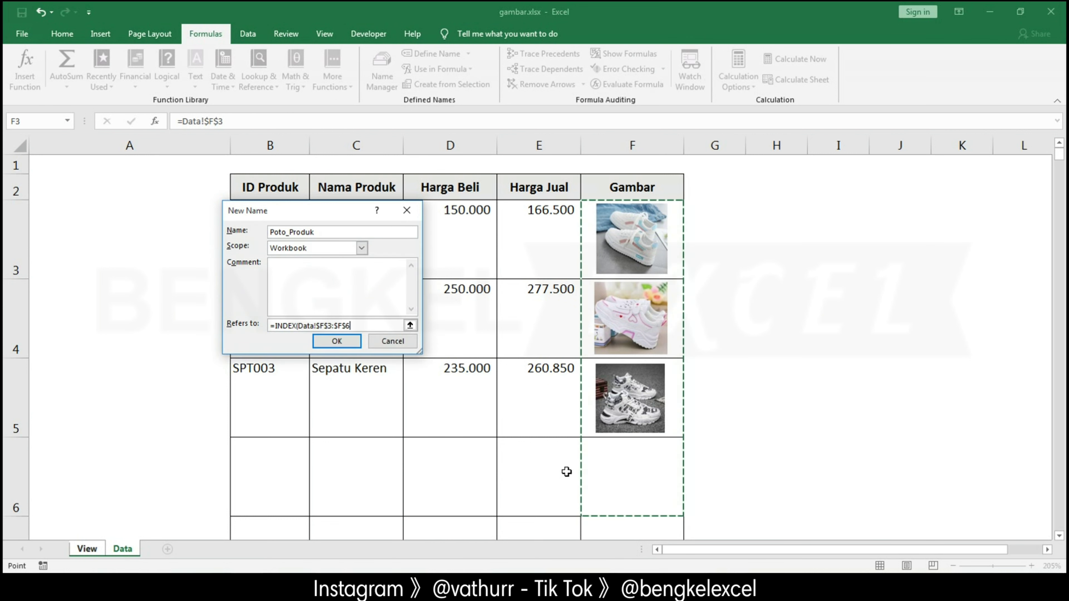
{"action": "type", "text": ";M"}
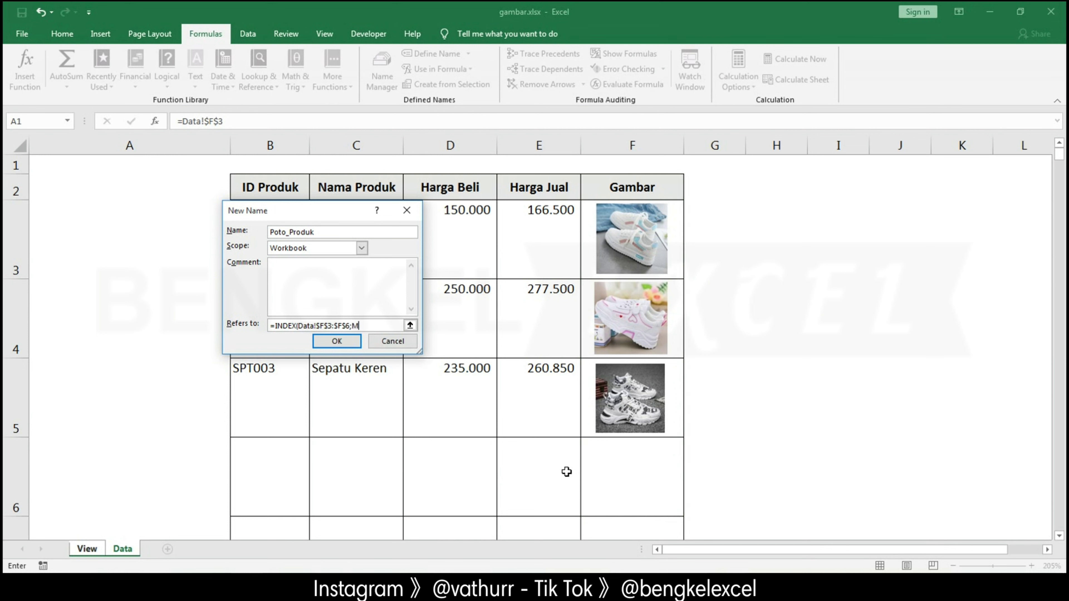
{"action": "type", "text": "ATCH("}
- Complete MATCH with View!$E$4 and Data!$B$3:$B$5, closing both brackets
{"action": "left_click", "coordinate": [100, 549]}
{"action": "left_click_drag", "start_coordinate": [324, 212], "coordinate": [308, 296]}
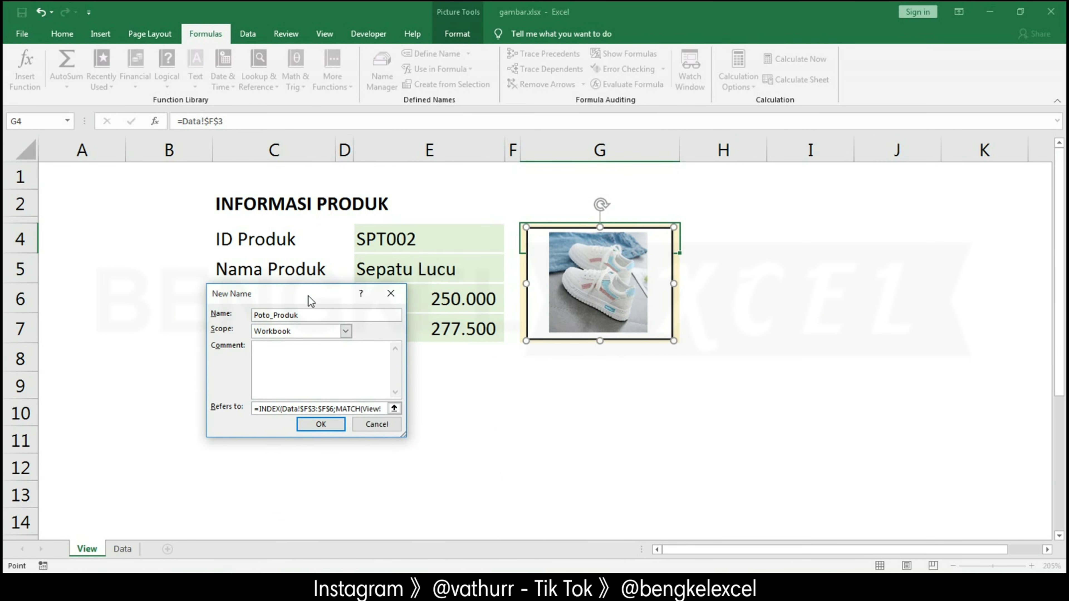
{"action": "left_click", "coordinate": [395, 241]}
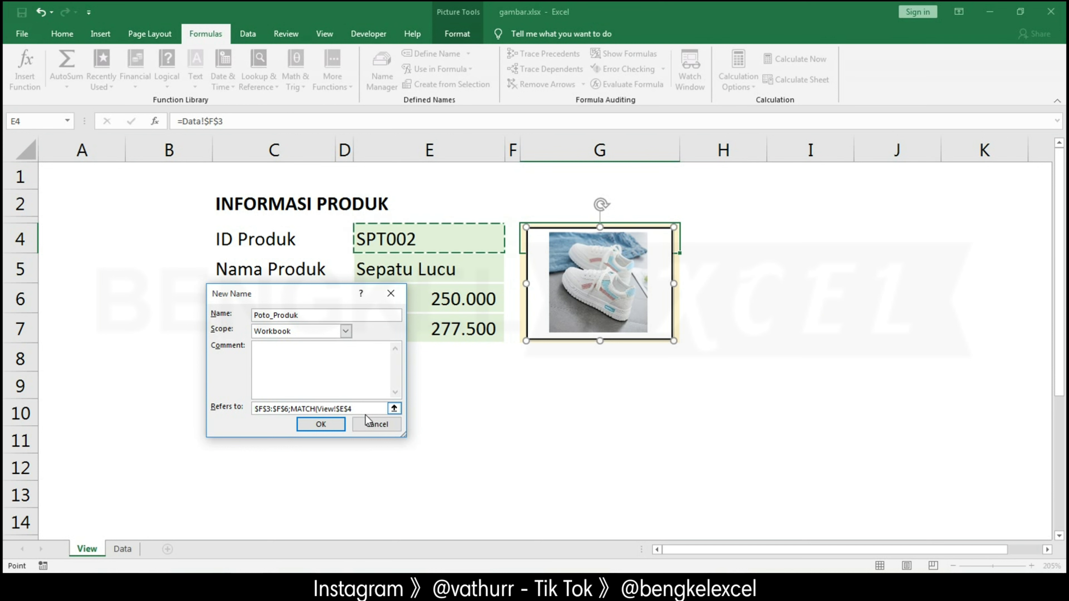
{"action": "type", "text": ";"}
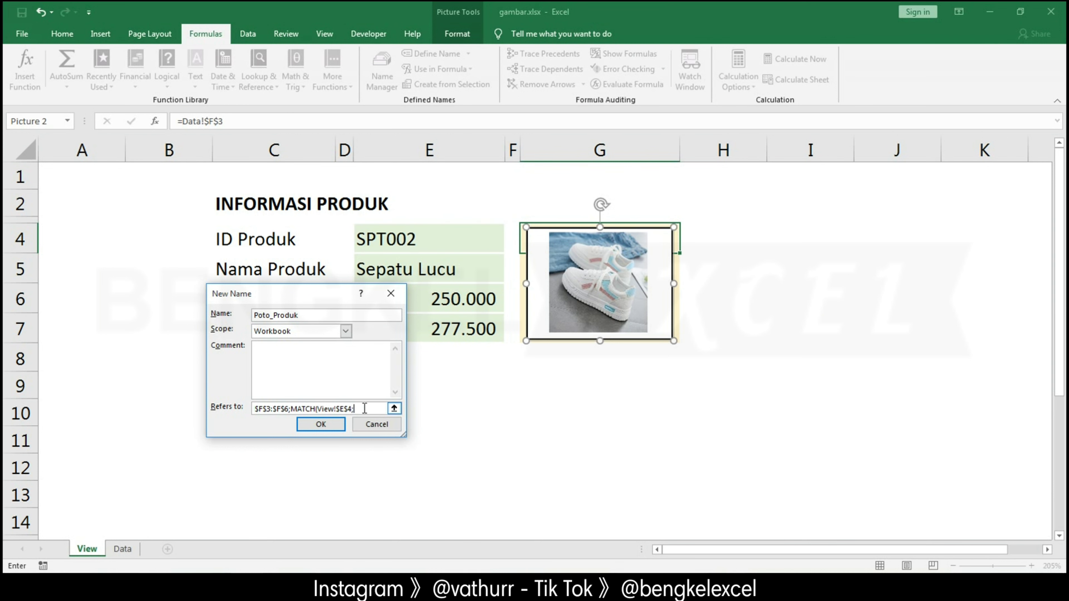
{"action": "left_click", "coordinate": [122, 549]}
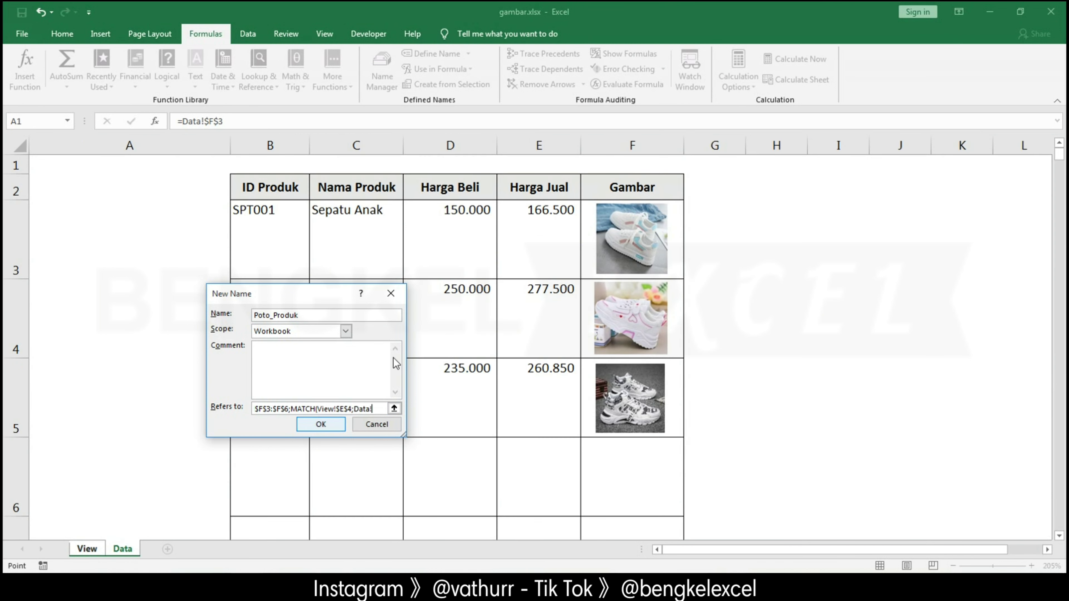
{"action": "left_click_drag", "start_coordinate": [320, 298], "coordinate": [805, 211]}
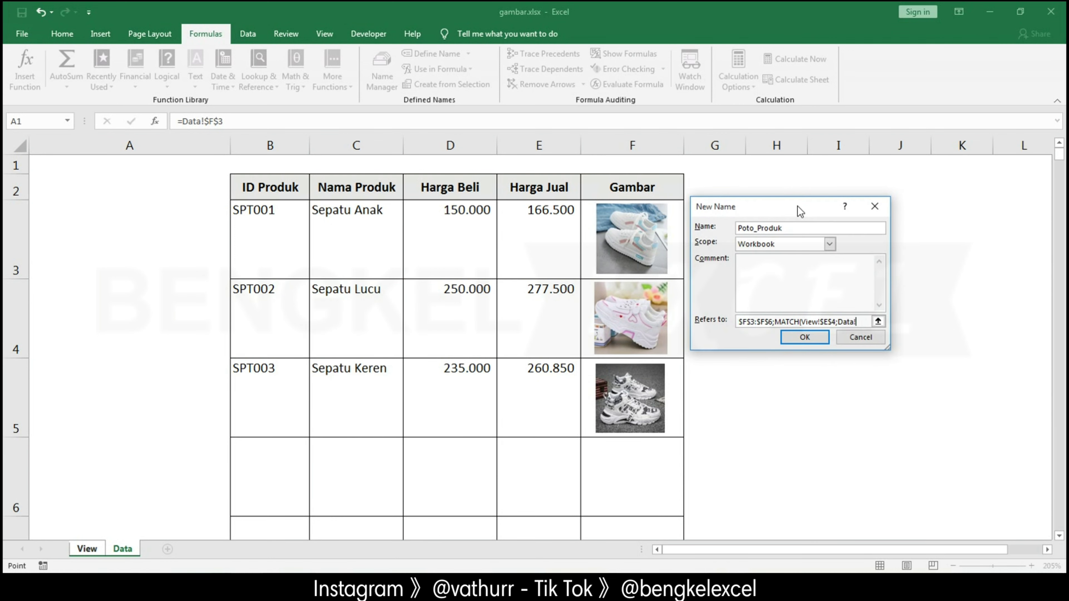
{"action": "left_click_drag", "start_coordinate": [260, 218], "coordinate": [251, 391]}
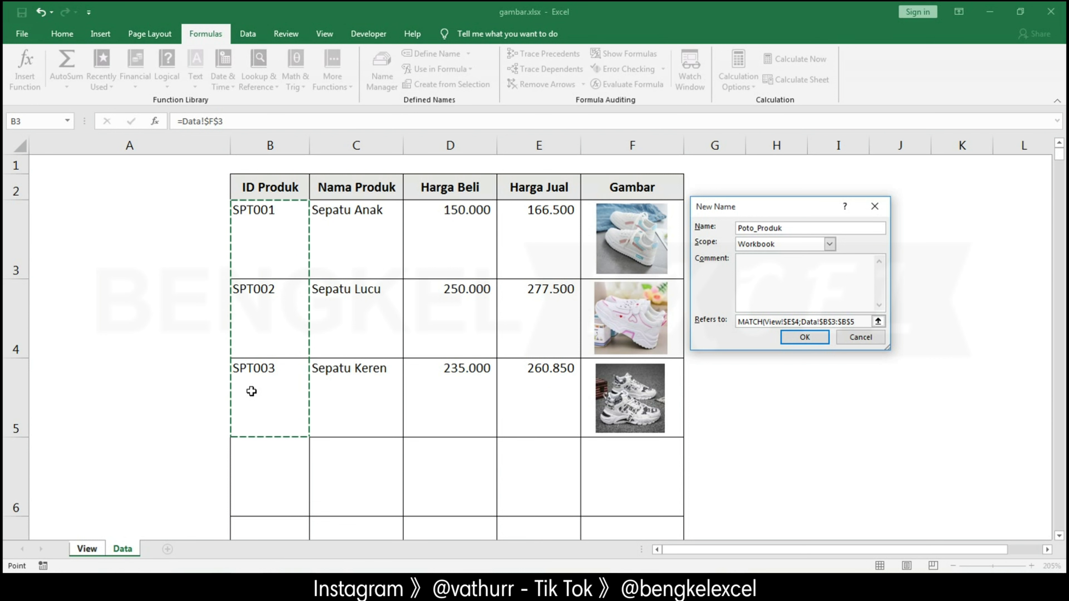
{"action": "type", "text": ")"}
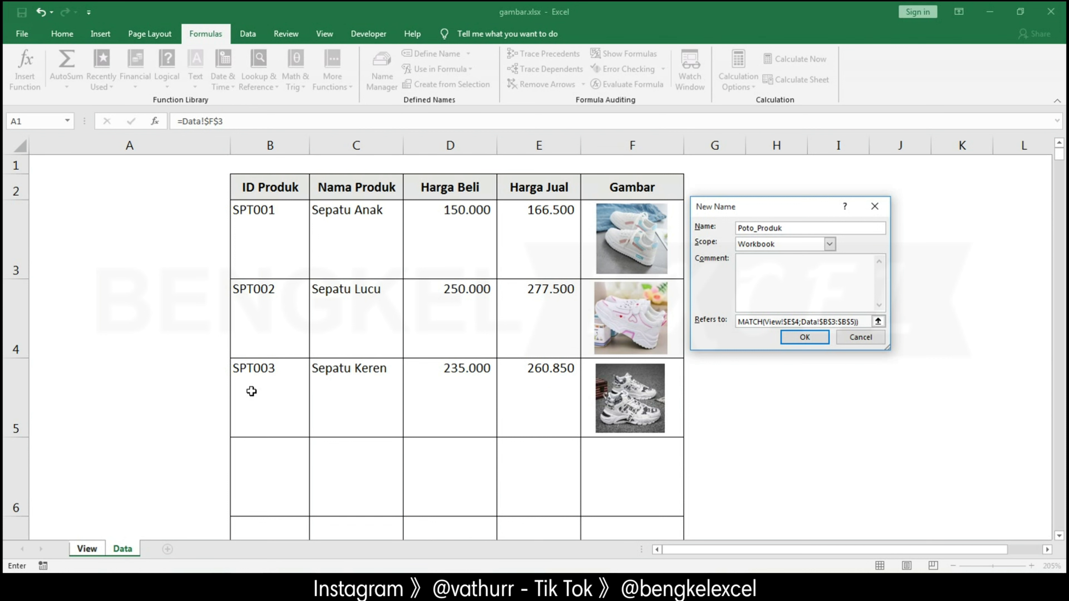
- Confirm Poto_Produk, then change the linked picture's formula from =Data!$F$3 to =Poto_Produk
{"action": "left_click", "coordinate": [792, 340]}
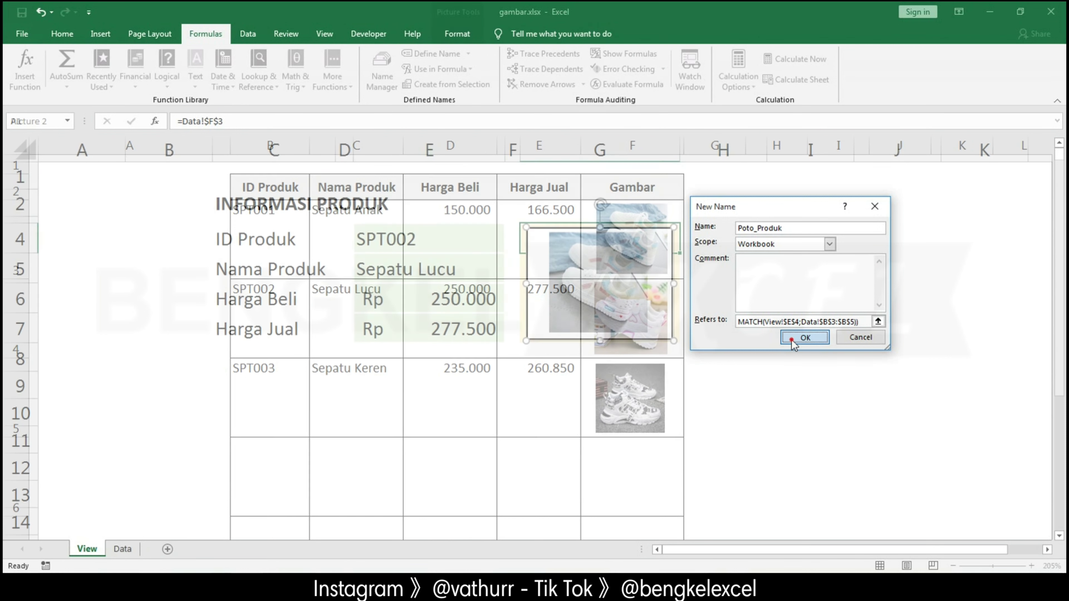
{"action": "left_click", "coordinate": [729, 342]}
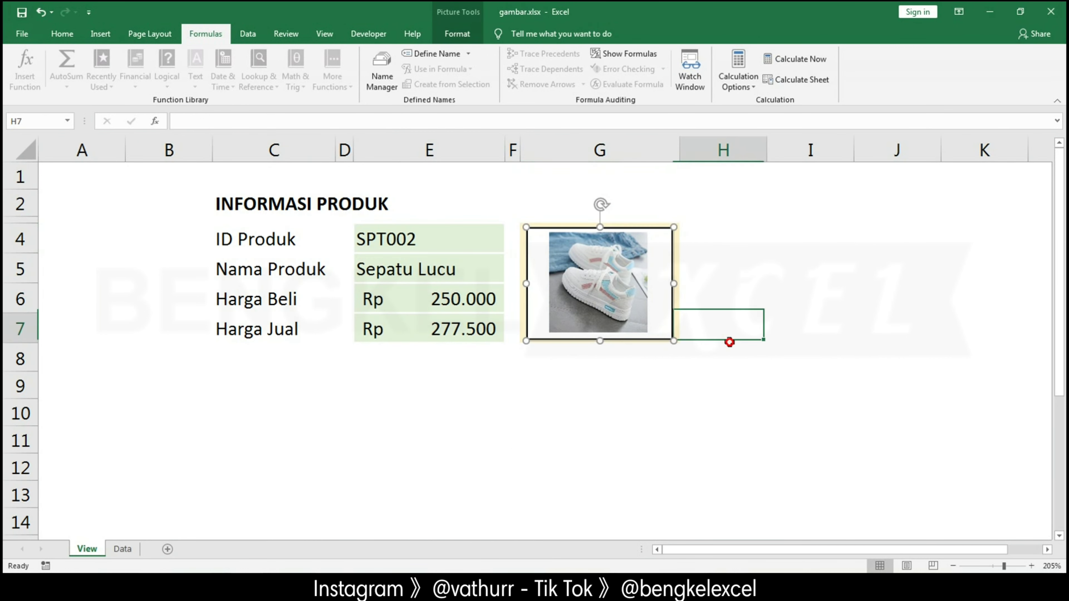
{"action": "left_click", "coordinate": [602, 274]}
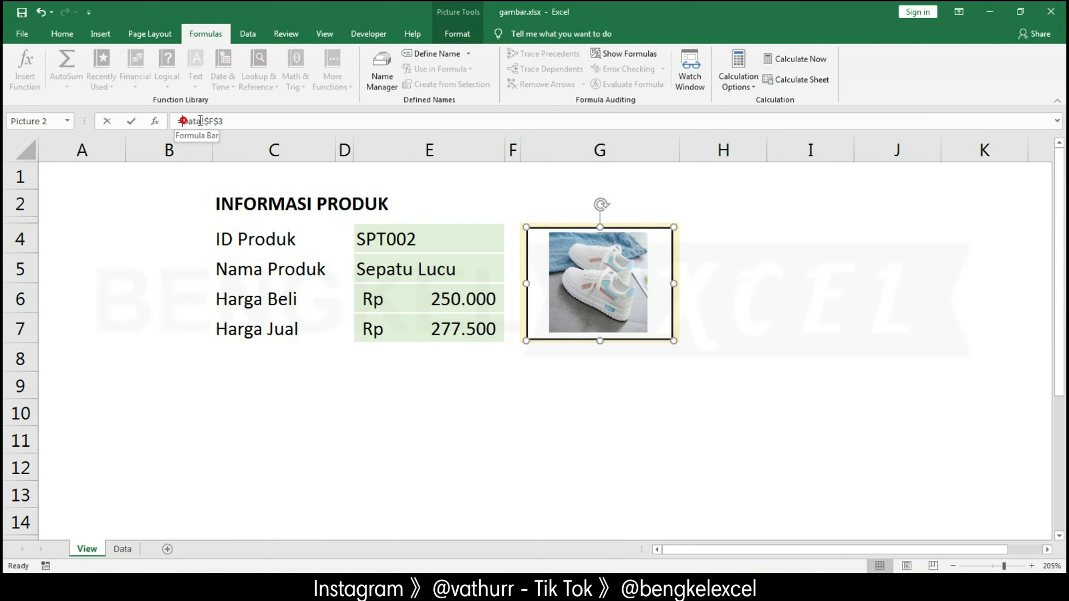
{"action": "left_click_drag", "start_coordinate": [184, 121], "coordinate": [277, 121]}
{"action": "key", "text": "BackSpace"}
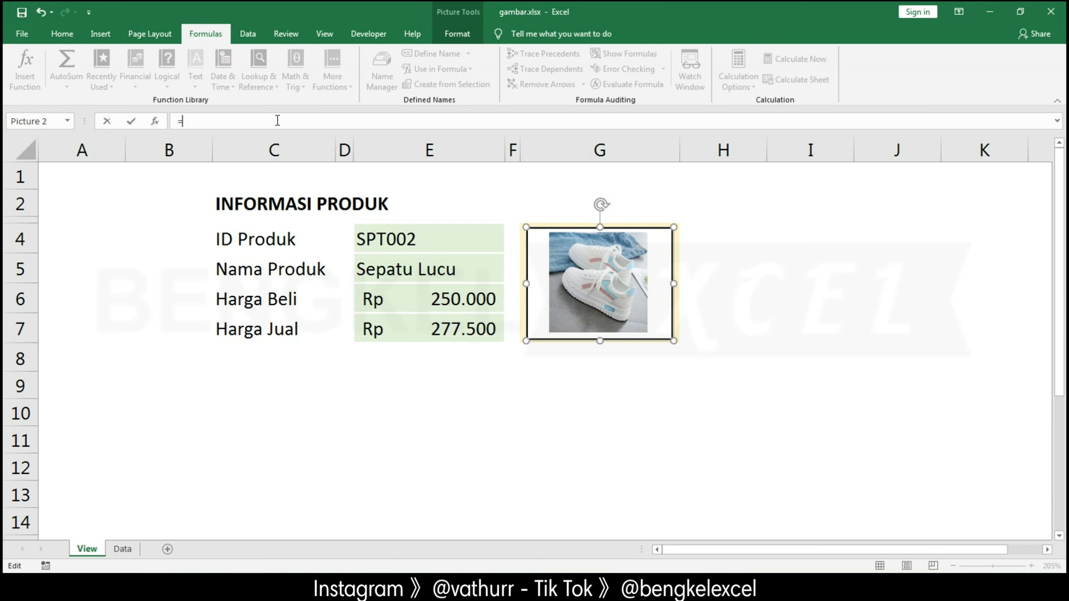
{"action": "type", "text": "P"}
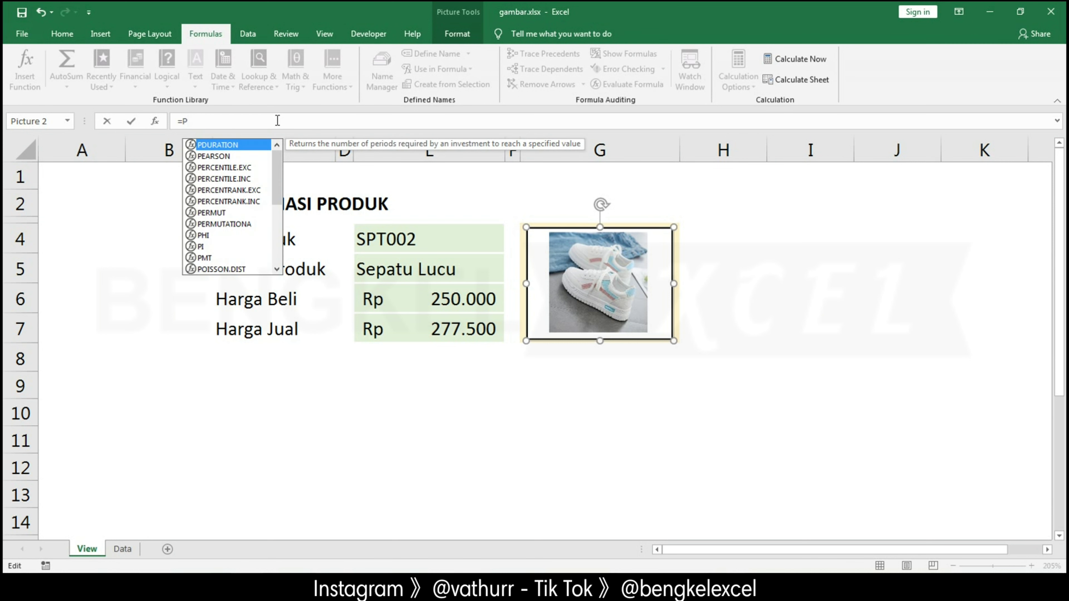
{"action": "type", "text": "O"}
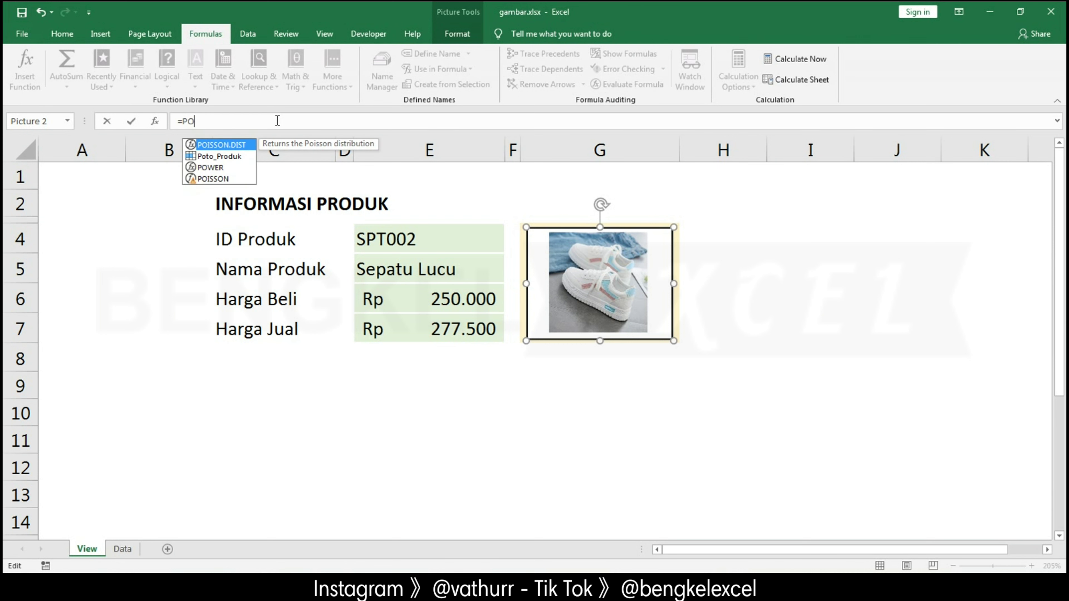
{"action": "key", "text": "Down"}
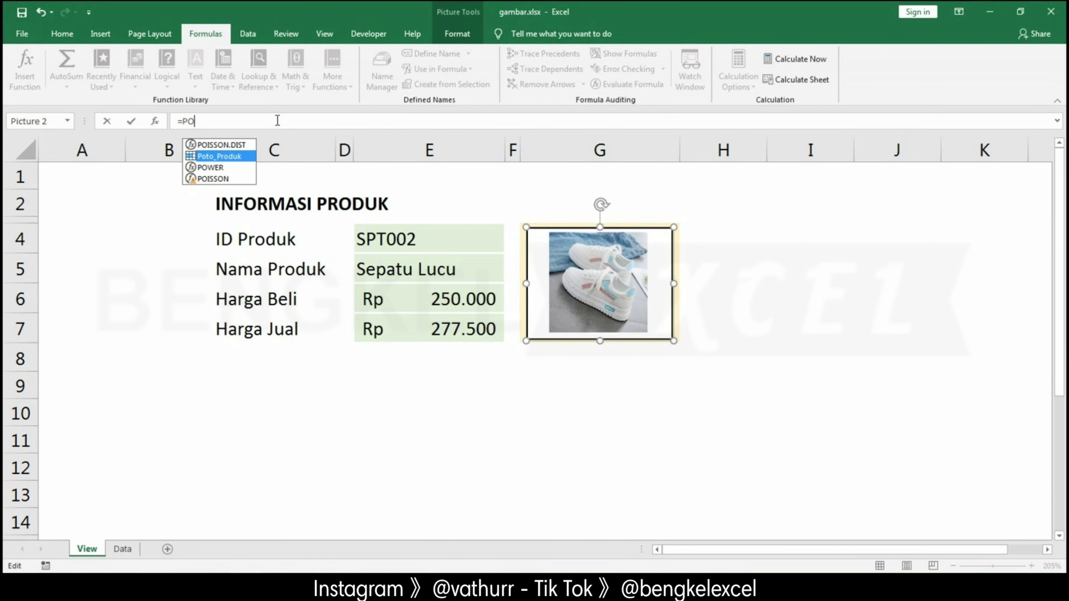
{"action": "key", "text": "Tab"}
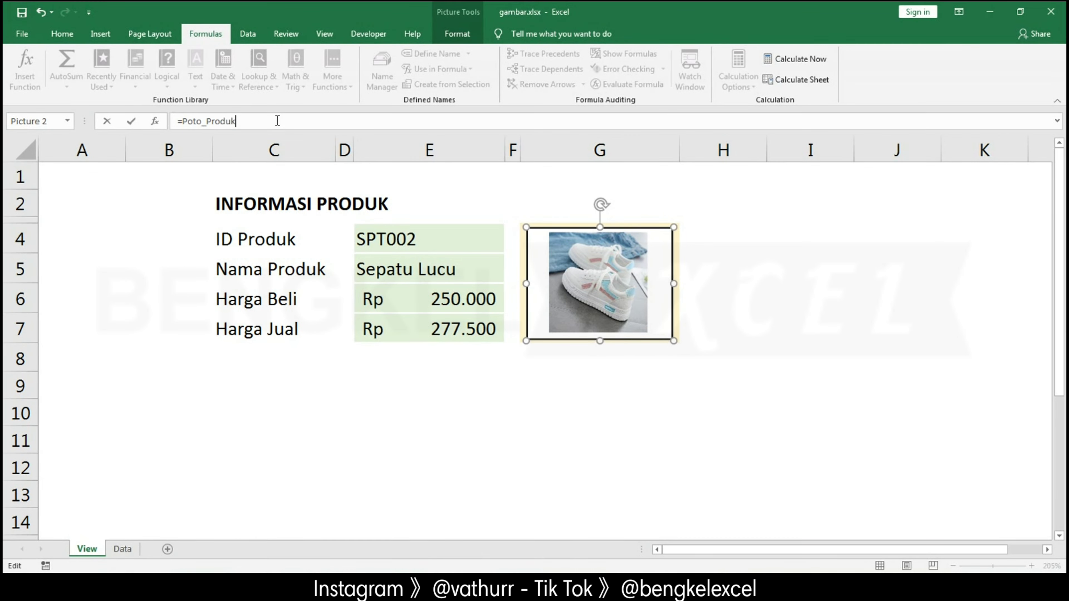
{"action": "key", "text": "Return"}
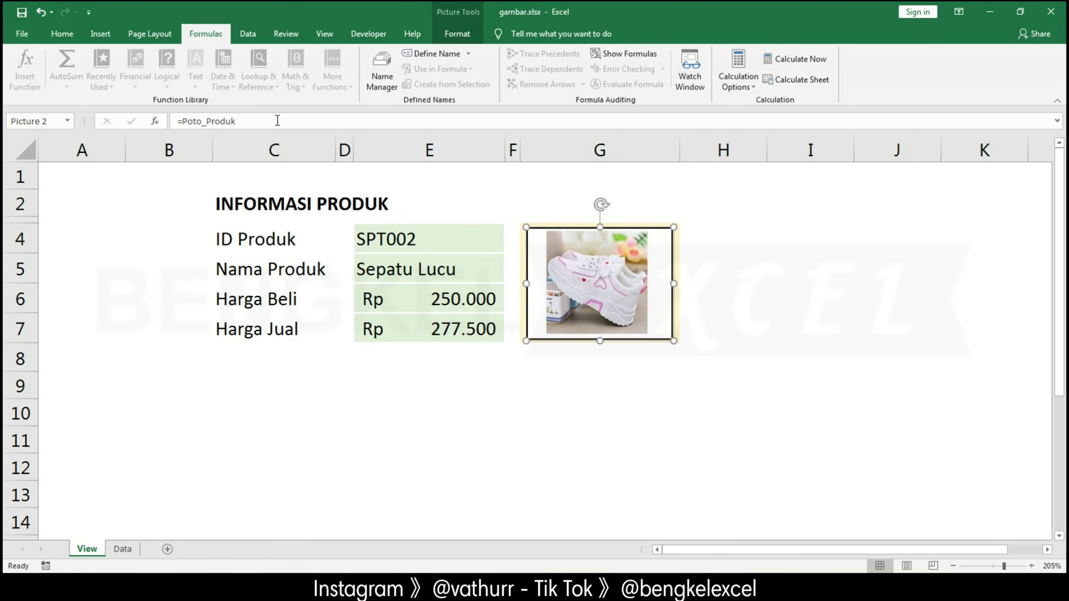
{"action": "left_click", "coordinate": [546, 364]}
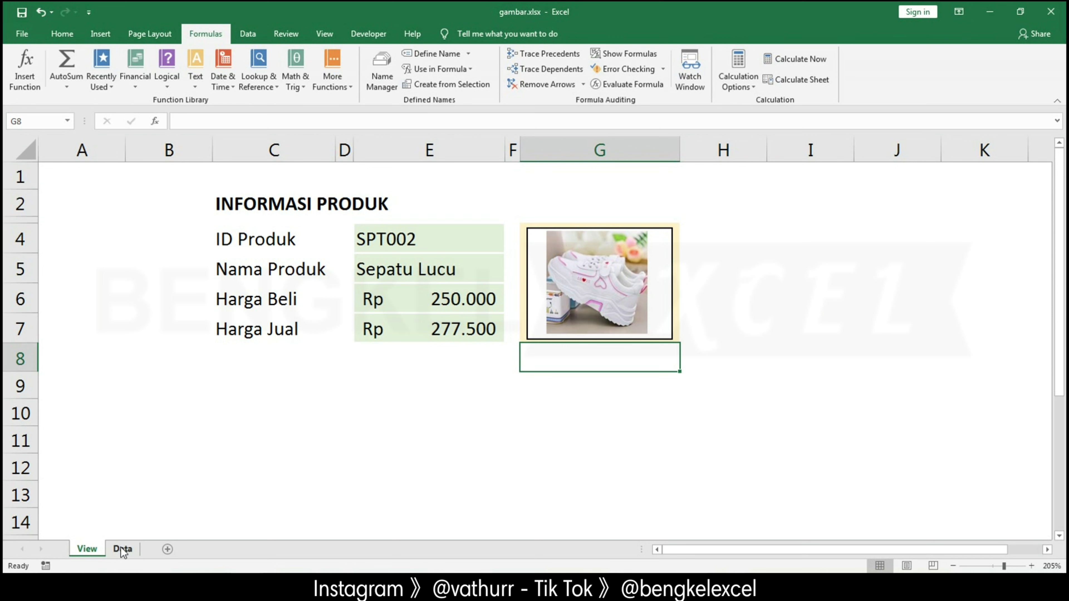
- Check the Data sheet, then return to the View sheet's ID cell E4
{"action": "left_click", "coordinate": [122, 549]}
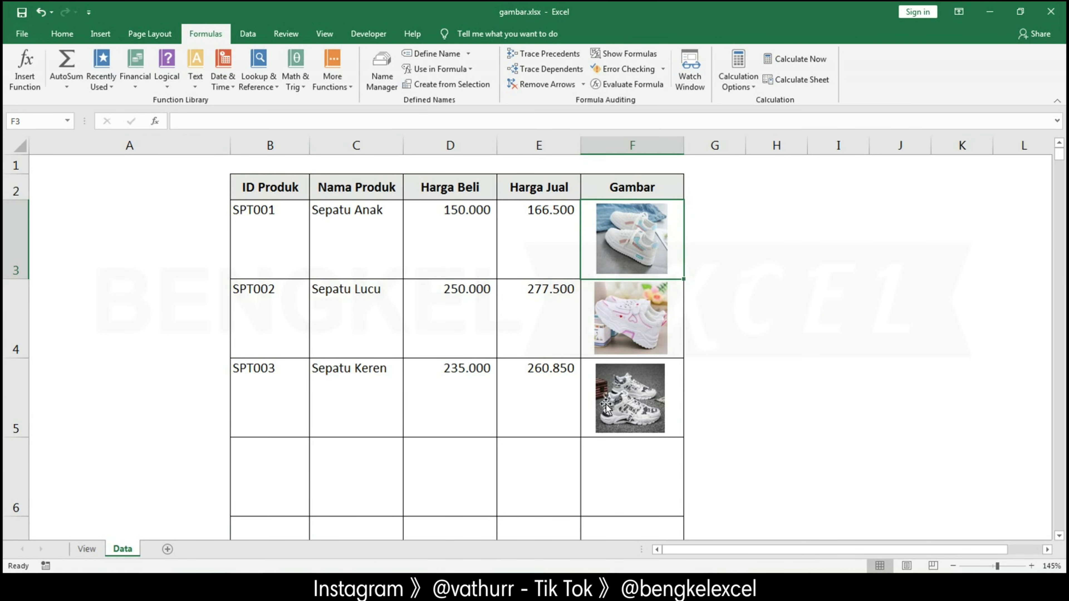
{"action": "left_click", "coordinate": [88, 549]}
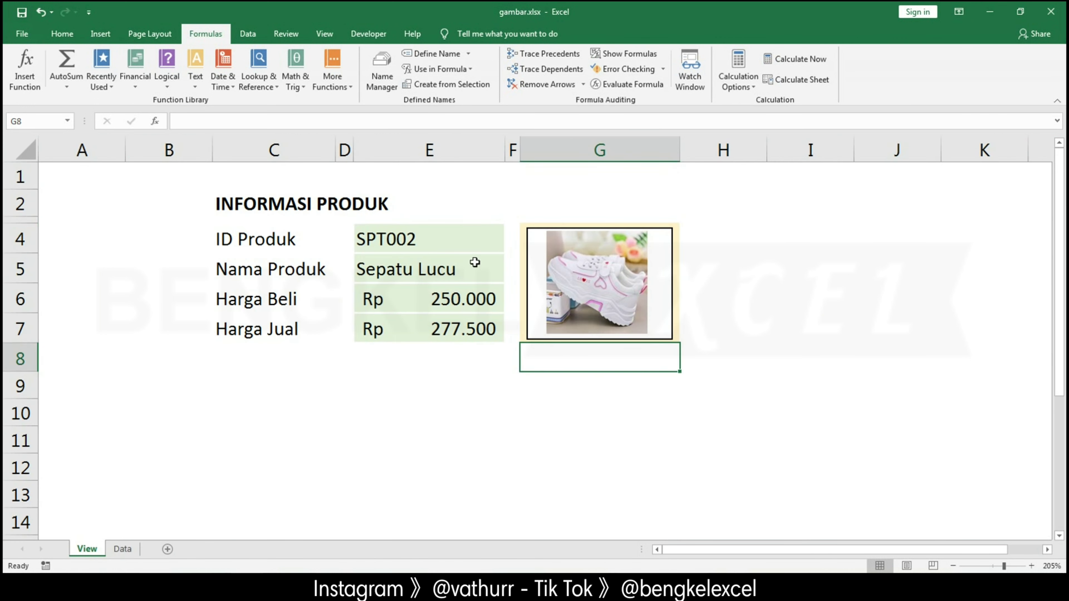
{"action": "left_click", "coordinate": [475, 242]}
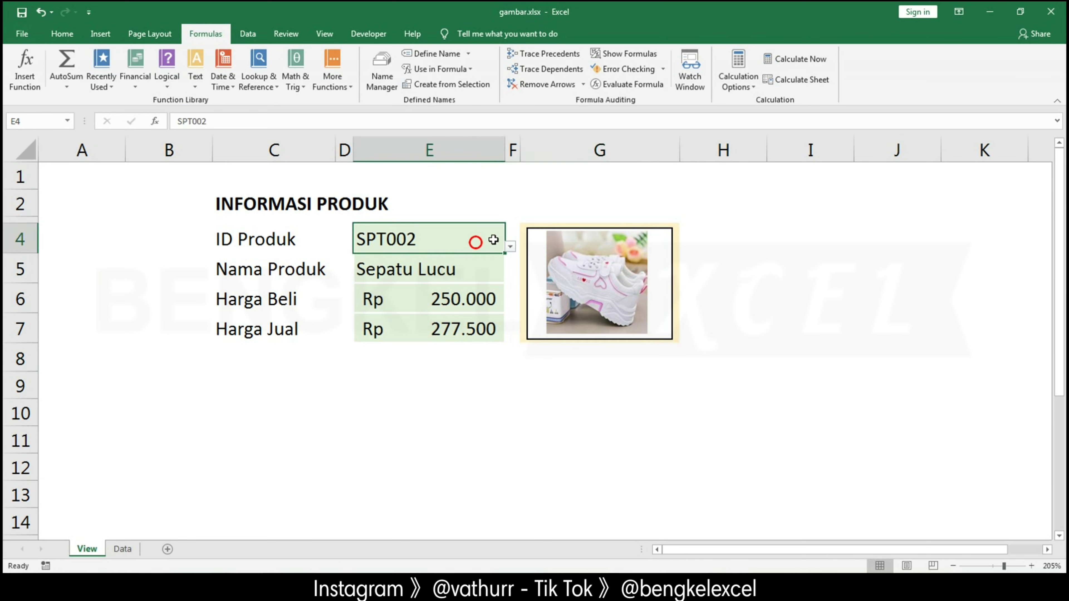
- Test the picture by switching E4 between SPT001, SPT002 and SPT003, ending on SPT003
{"action": "left_click", "coordinate": [510, 246]}
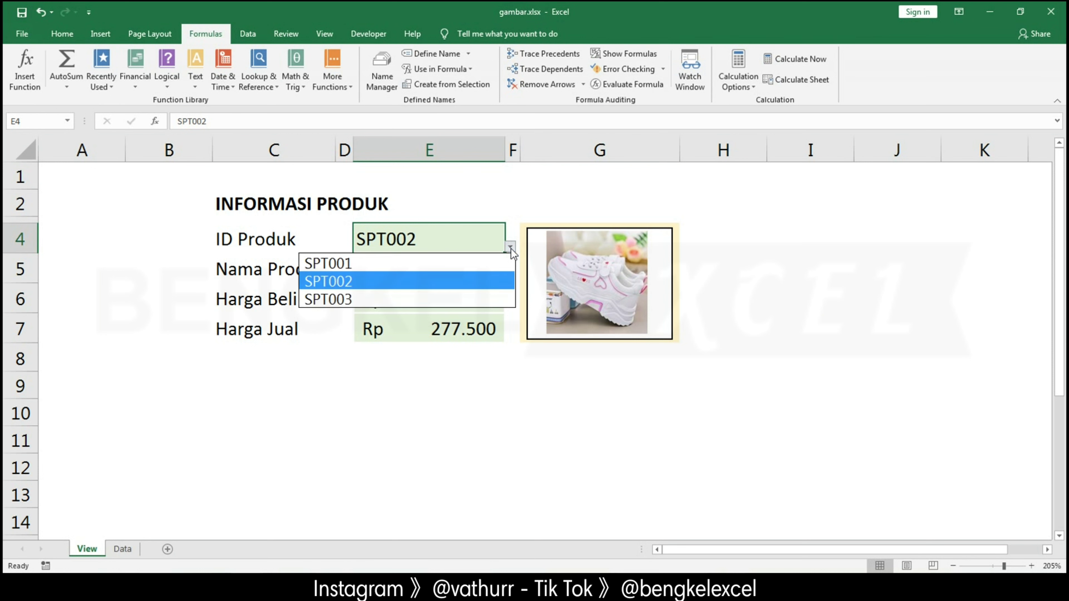
{"action": "left_click", "coordinate": [403, 268]}
{"action": "left_click", "coordinate": [510, 246]}
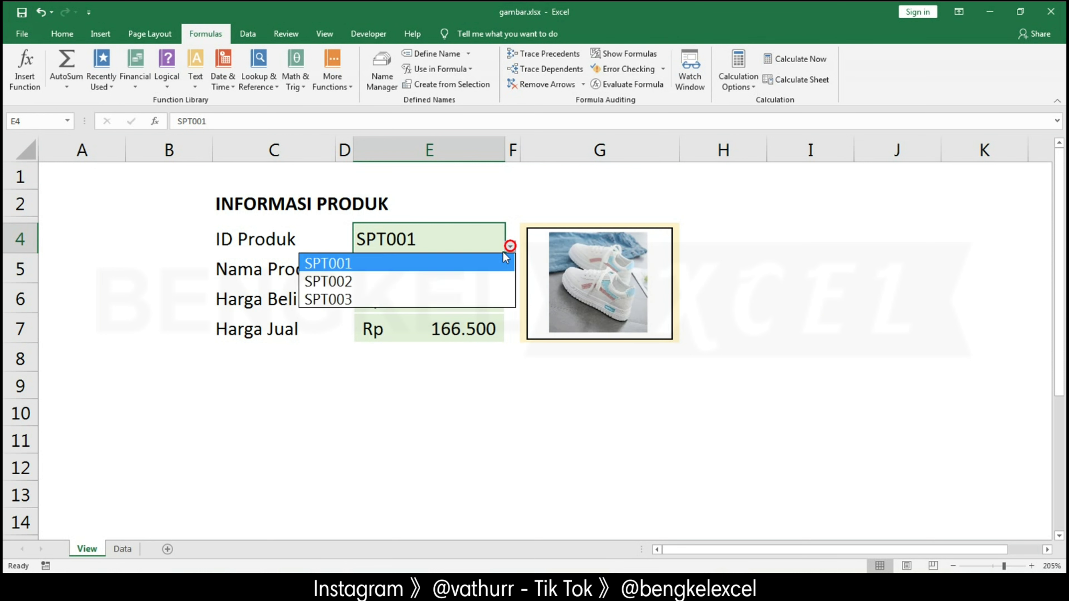
{"action": "left_click", "coordinate": [420, 301]}
{"action": "left_click", "coordinate": [507, 248]}
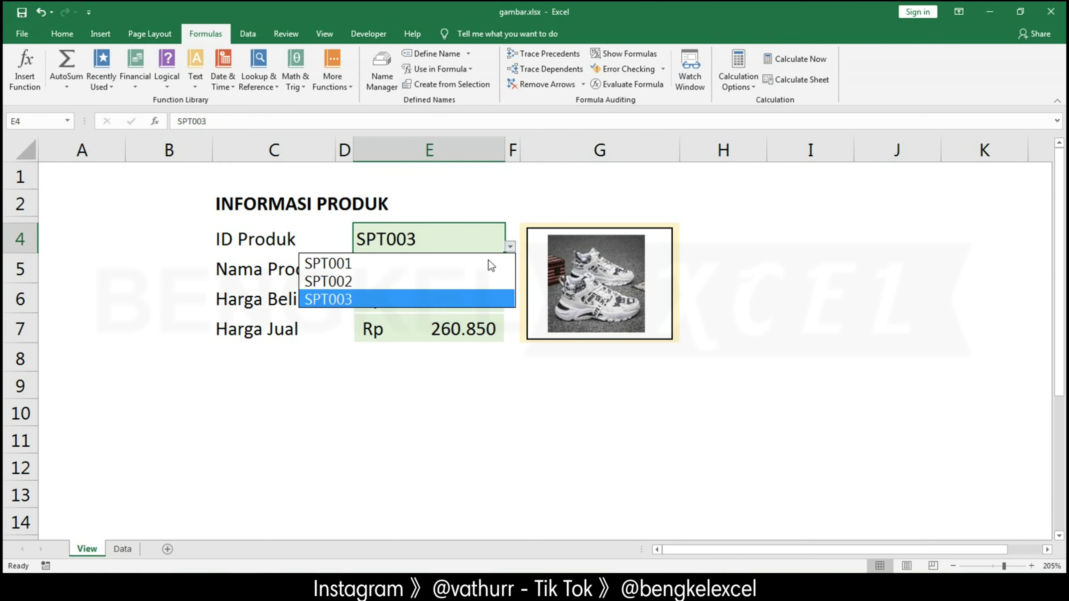
{"action": "left_click", "coordinate": [410, 280]}
{"action": "left_click", "coordinate": [511, 248]}
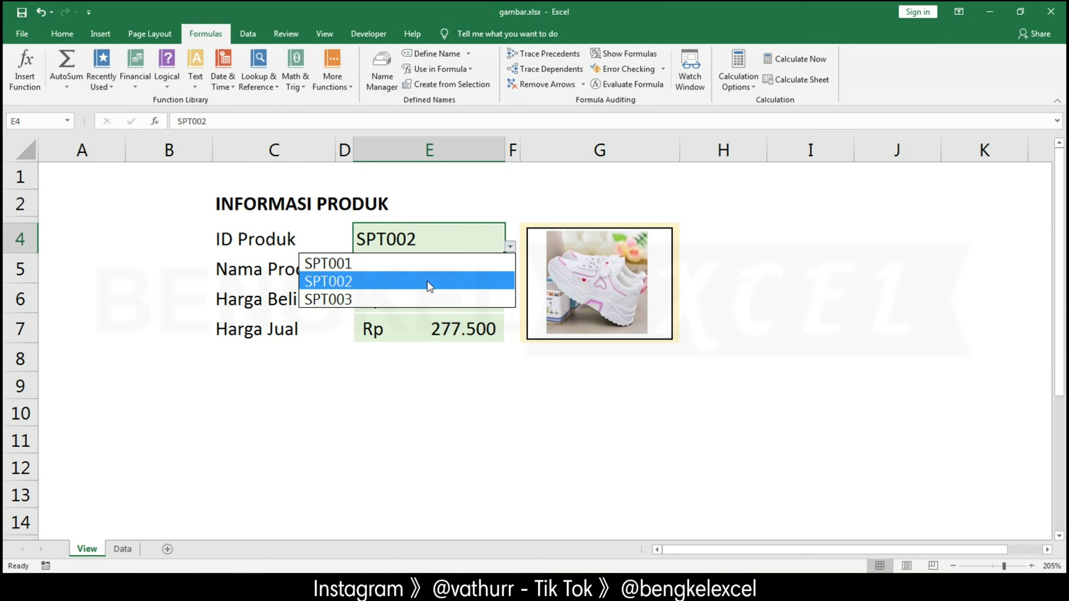
{"action": "left_click", "coordinate": [413, 263]}
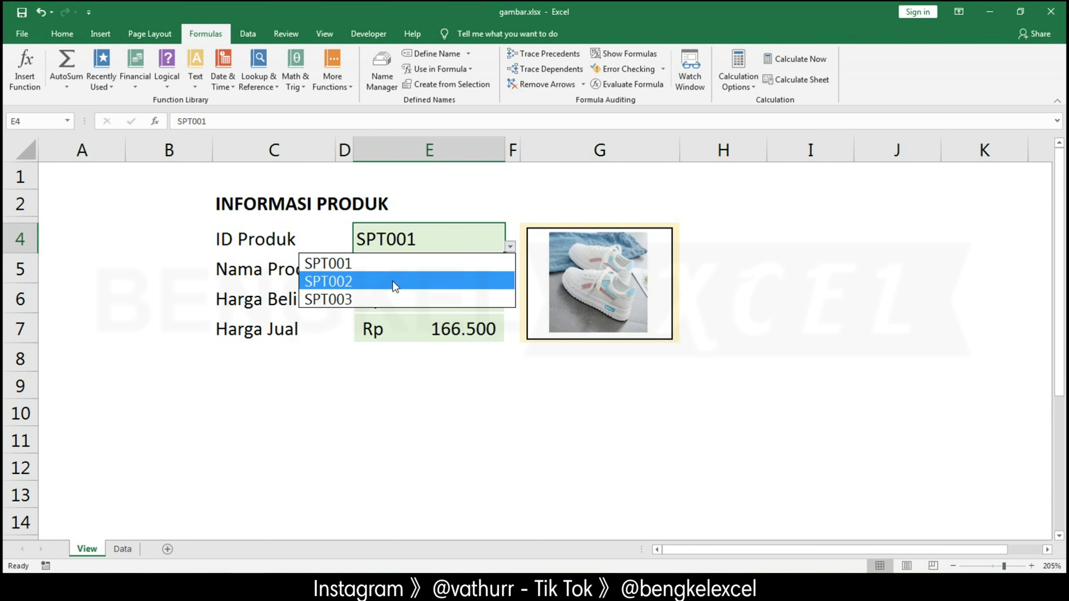
{"action": "left_click", "coordinate": [379, 281]}
{"action": "left_click", "coordinate": [510, 246]}
{"action": "left_click", "coordinate": [393, 300]}
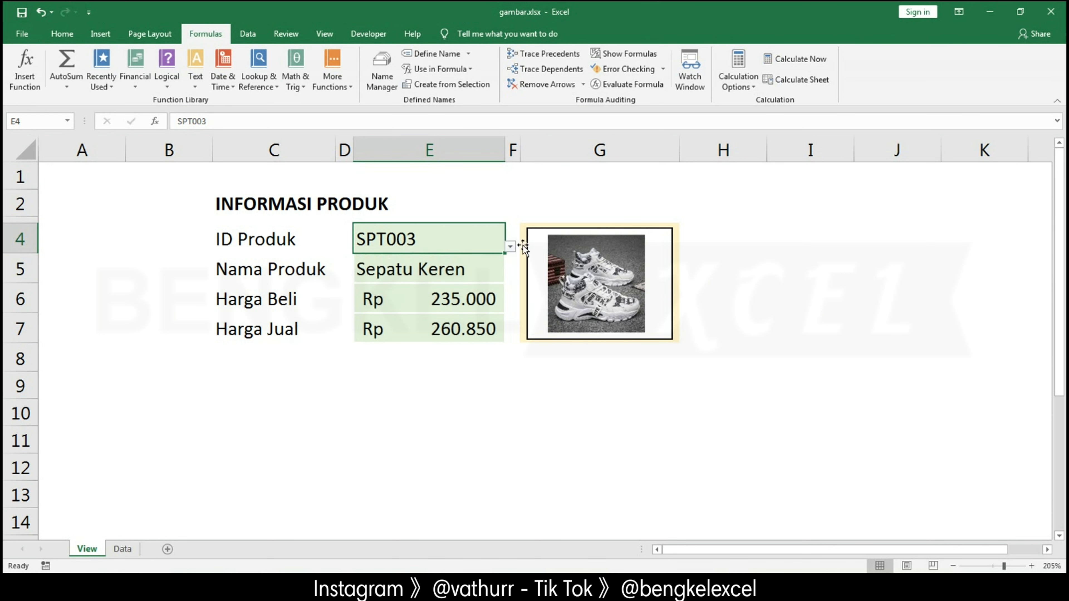
{"action": "left_click", "coordinate": [510, 246]}
{"action": "left_click", "coordinate": [407, 263]}
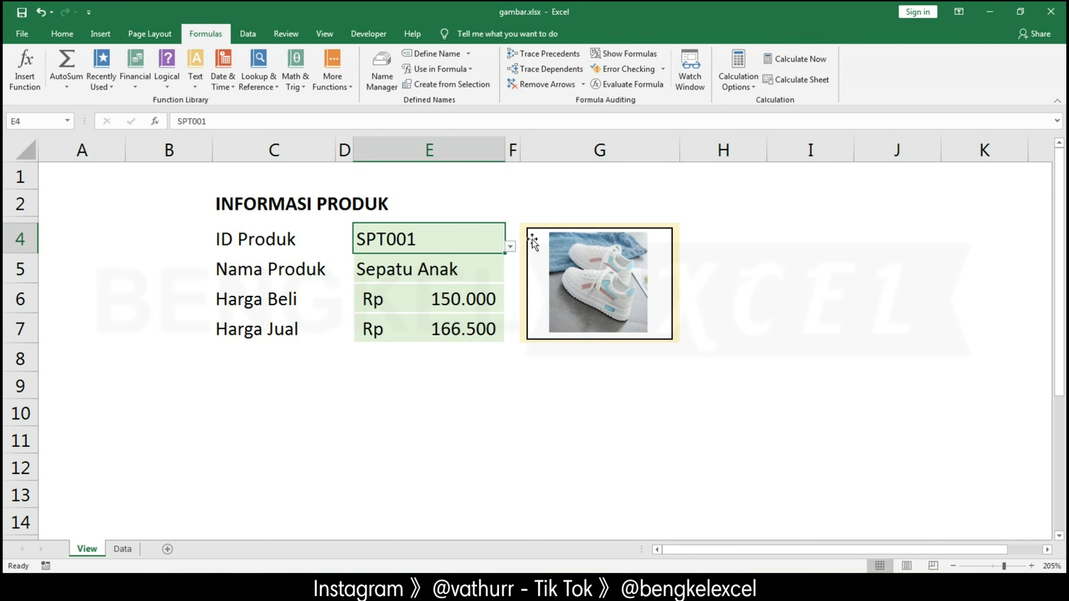
{"action": "left_click", "coordinate": [510, 247]}
{"action": "left_click", "coordinate": [405, 284]}
{"action": "left_click", "coordinate": [510, 247]}
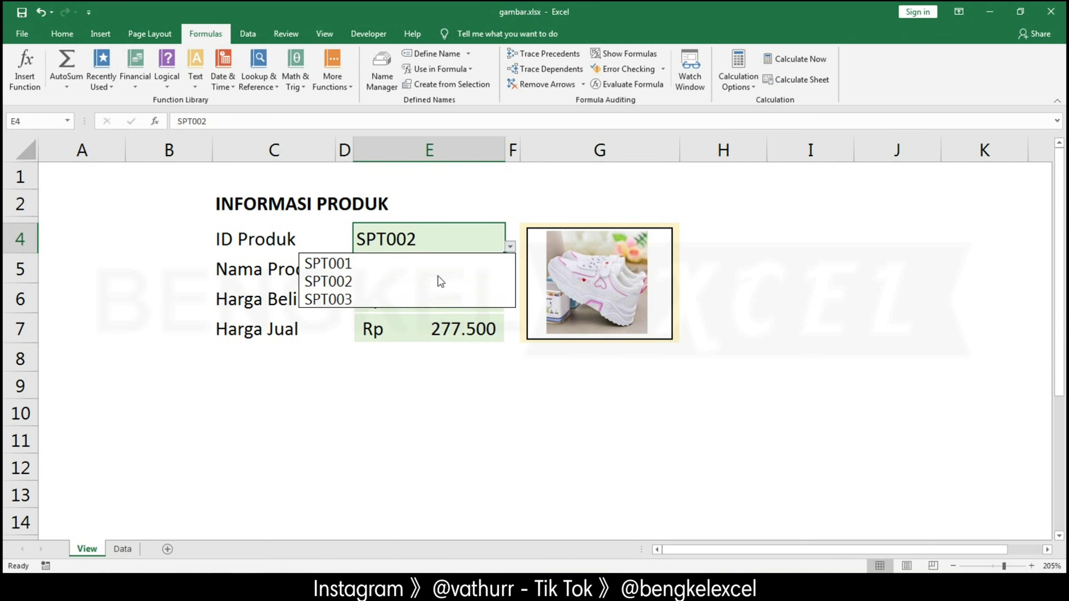
{"action": "left_click", "coordinate": [391, 299]}
{"action": "left_click", "coordinate": [516, 412]}
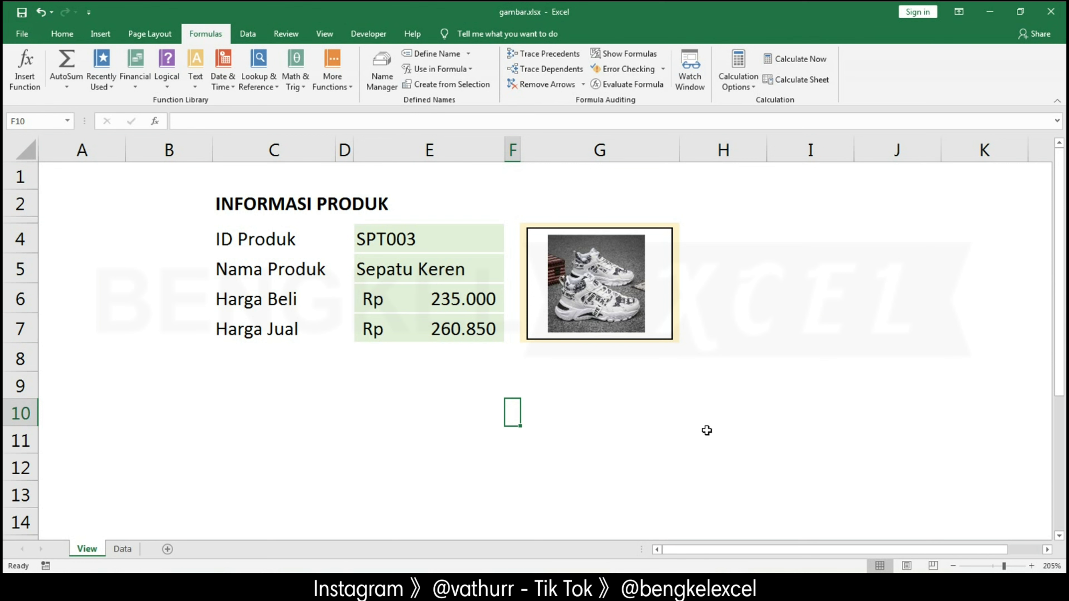